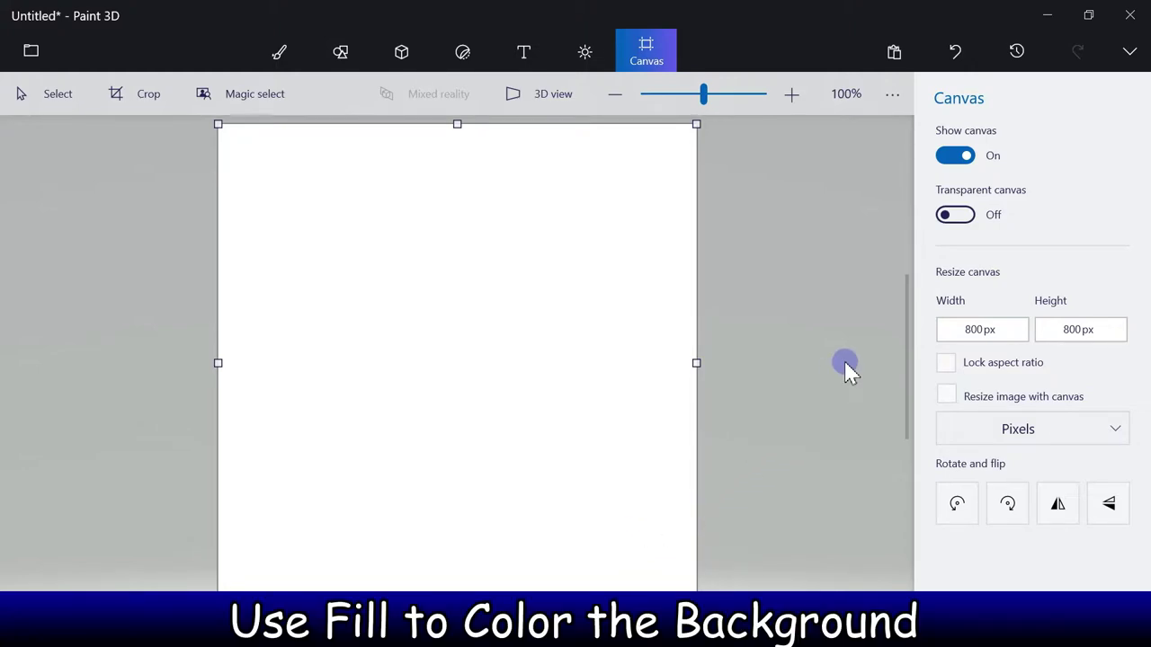
# Fill the entire blank canvas with golden yellow using the Fill brush in the default Color fill type.
pyautogui.click(292, 54)
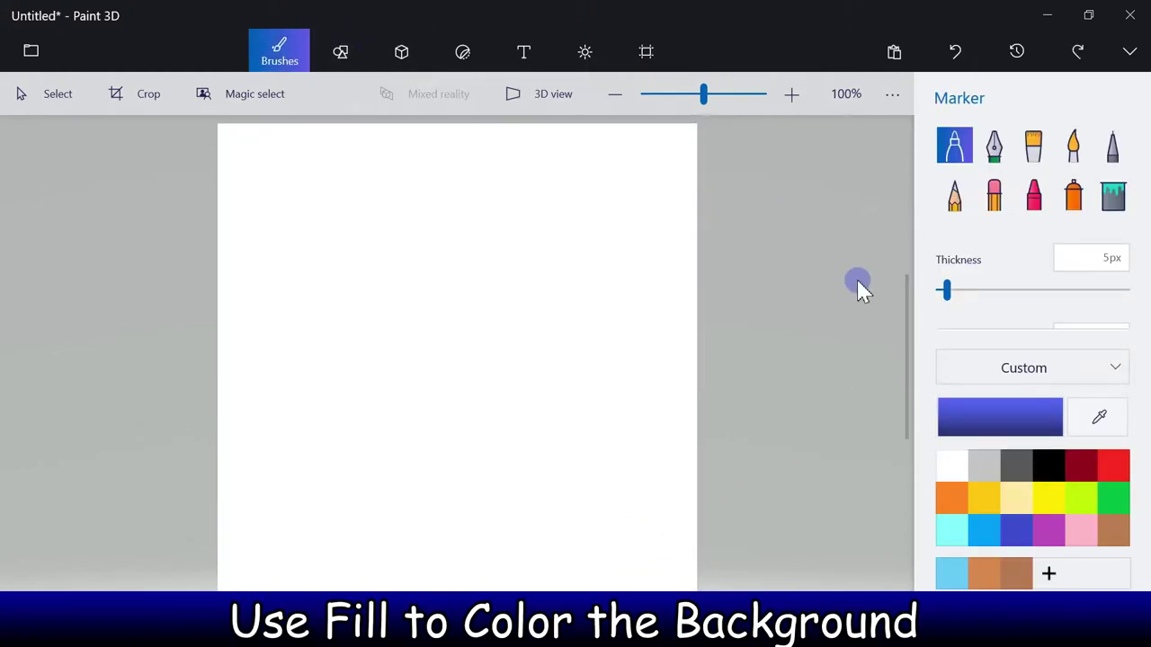
pyautogui.click(983, 497)
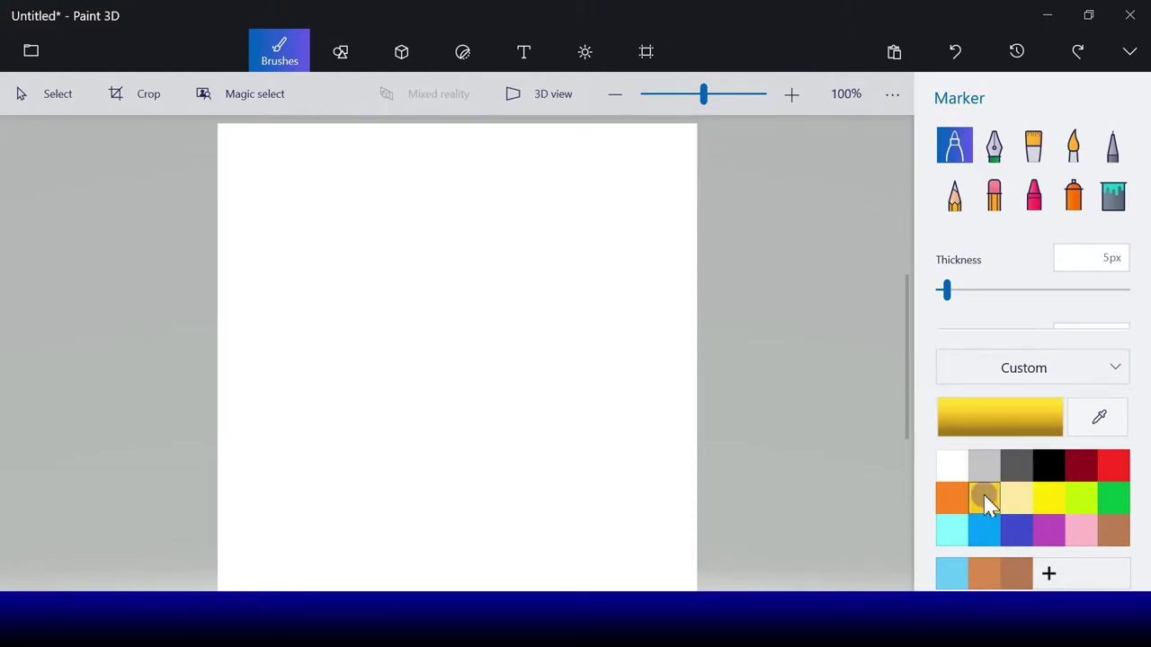
pyautogui.click(1112, 198)
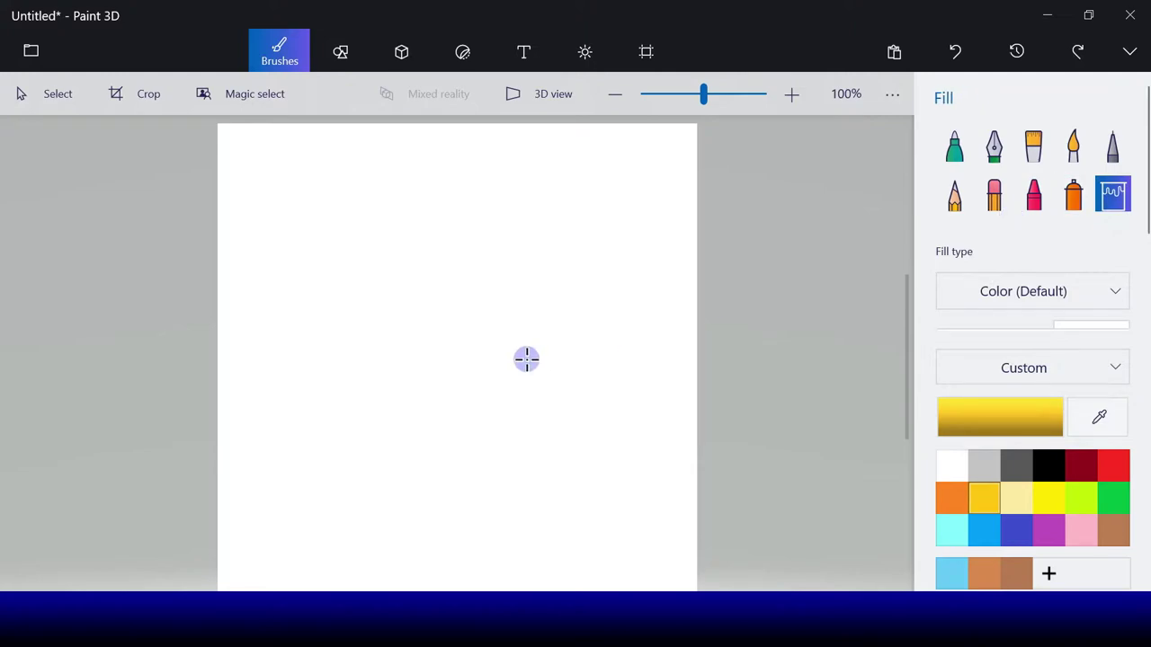
pyautogui.click(526, 359)
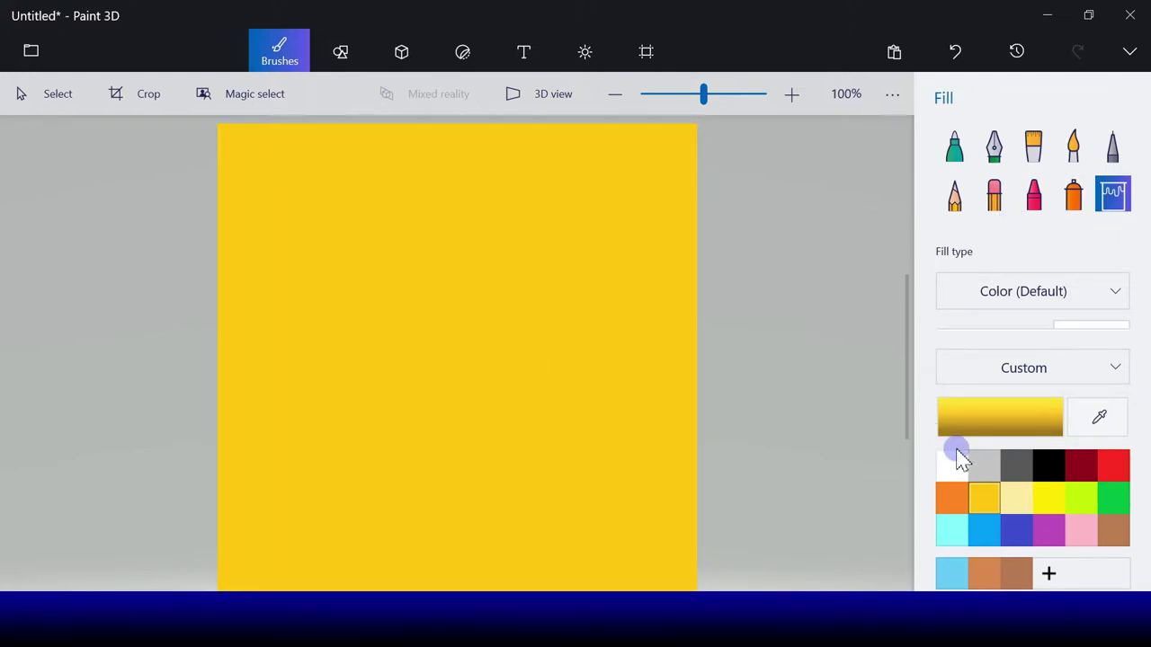
# Draw a short, nearly horizontal brown line running off the canvas's right edge near the top as the first wood grain line.
pyautogui.click(338, 54)
pyautogui.click(953, 180)
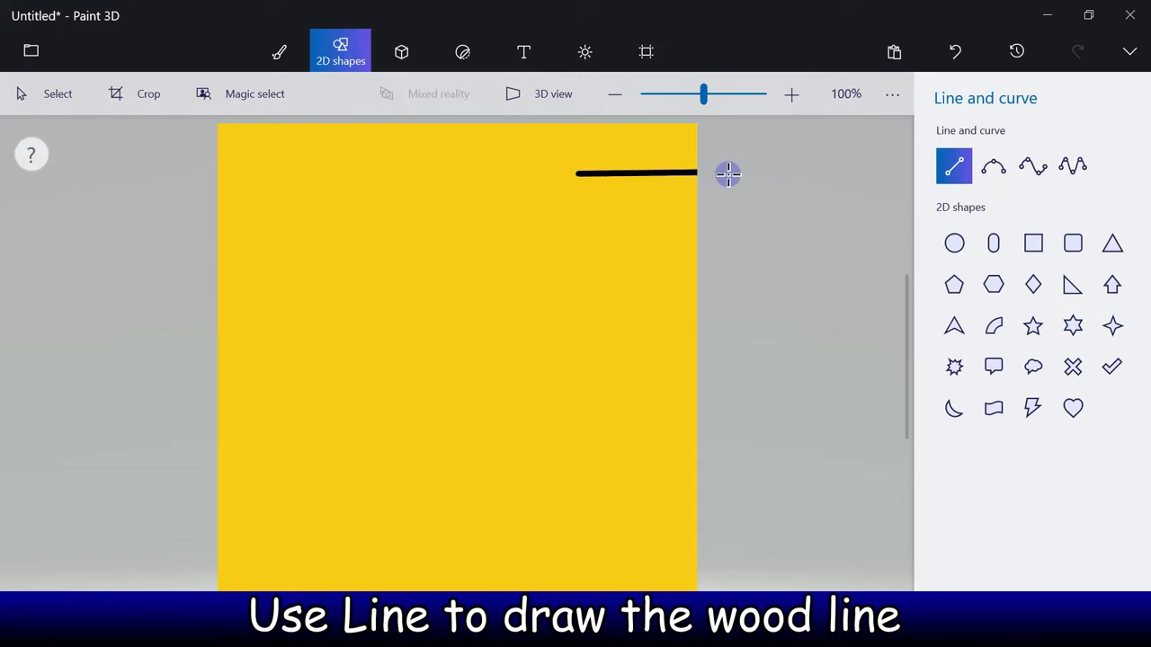
pyautogui.moveTo(729, 173); pyautogui.dragTo(728, 174)
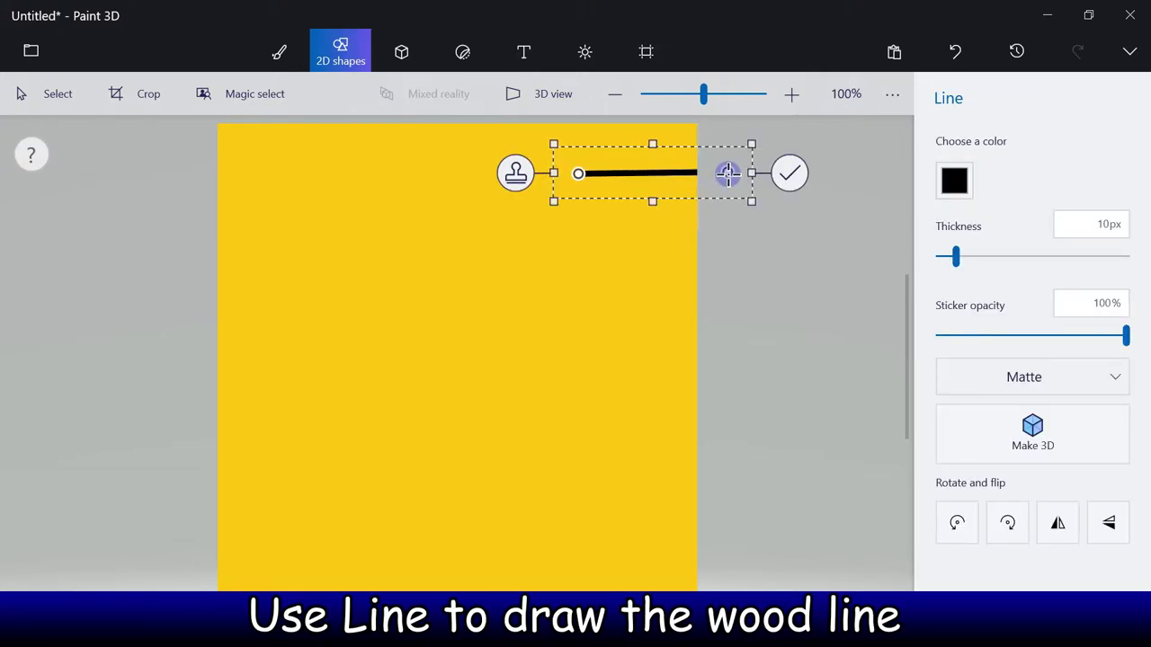
pyautogui.click(954, 184)
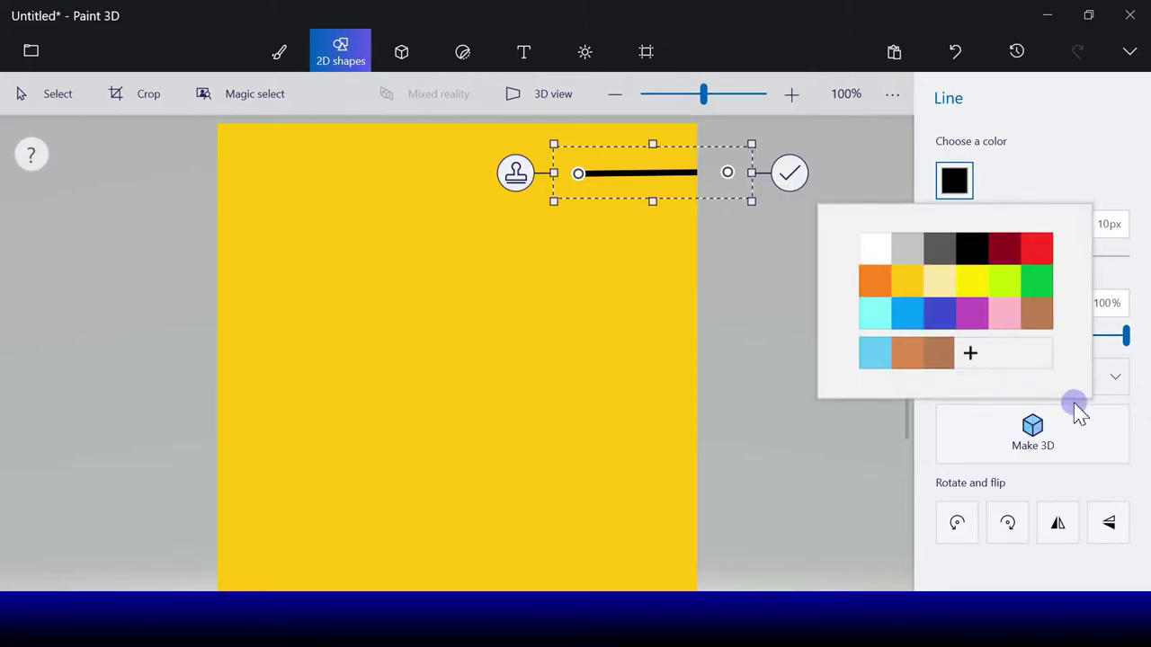
pyautogui.click(1036, 314)
pyautogui.moveTo(730, 173); pyautogui.dragTo(731, 169)
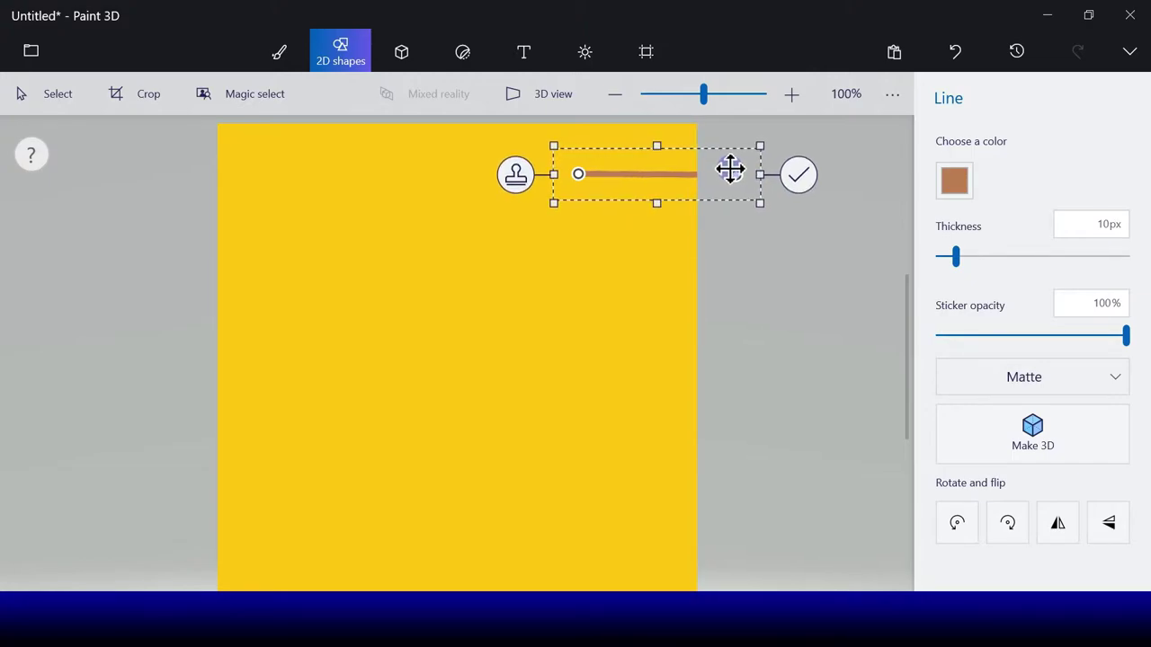
# Stamp copies of the brown line and scatter them at staggered positions across the upper half of the yellow background.
pyautogui.click(515, 176)
pyautogui.moveTo(635, 186); pyautogui.dragTo(423, 201)
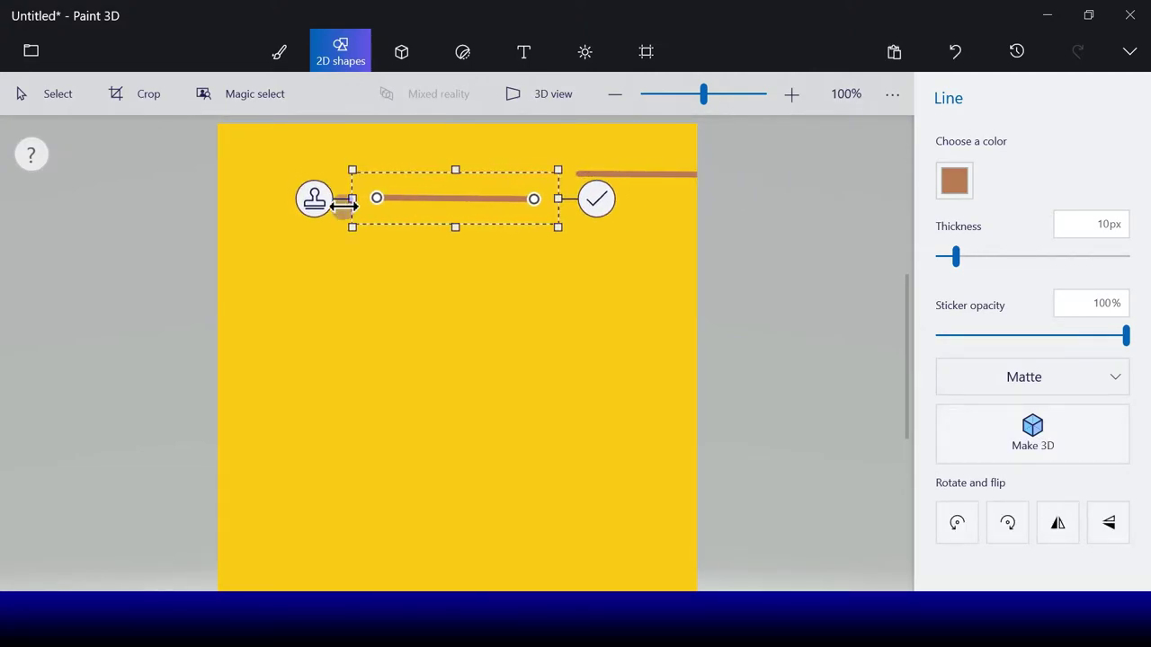
pyautogui.click(314, 199)
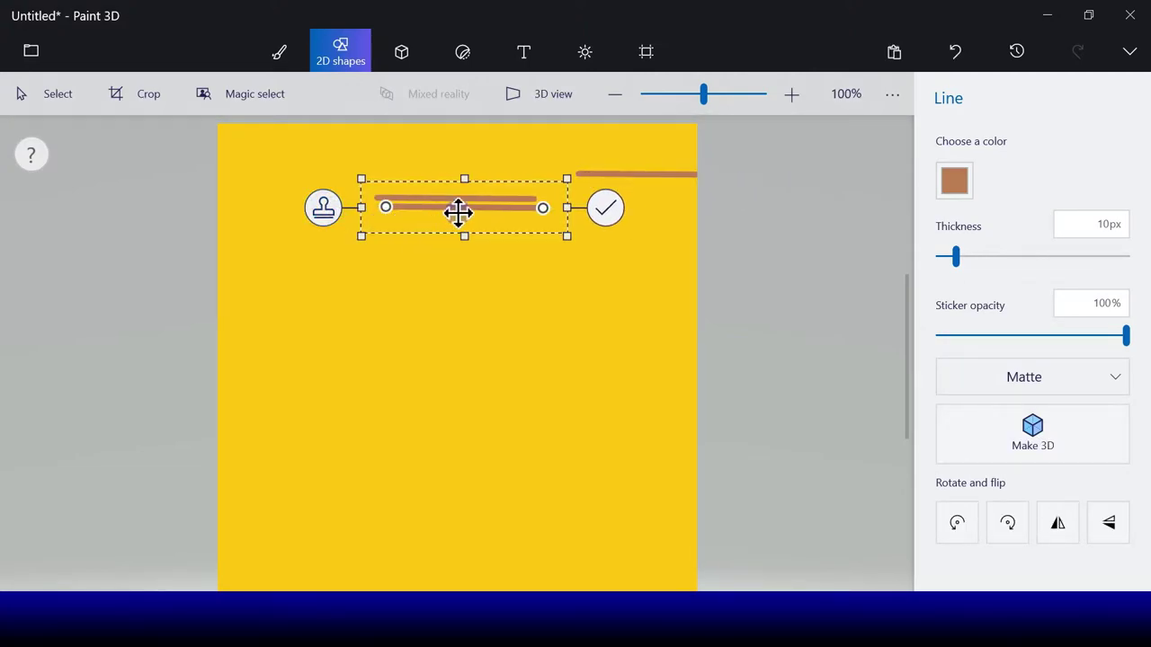
pyautogui.moveTo(446, 204); pyautogui.dragTo(168, 214)
pyautogui.click(122, 169)
pyautogui.click(206, 254)
pyautogui.click(445, 297)
pyautogui.click(238, 324)
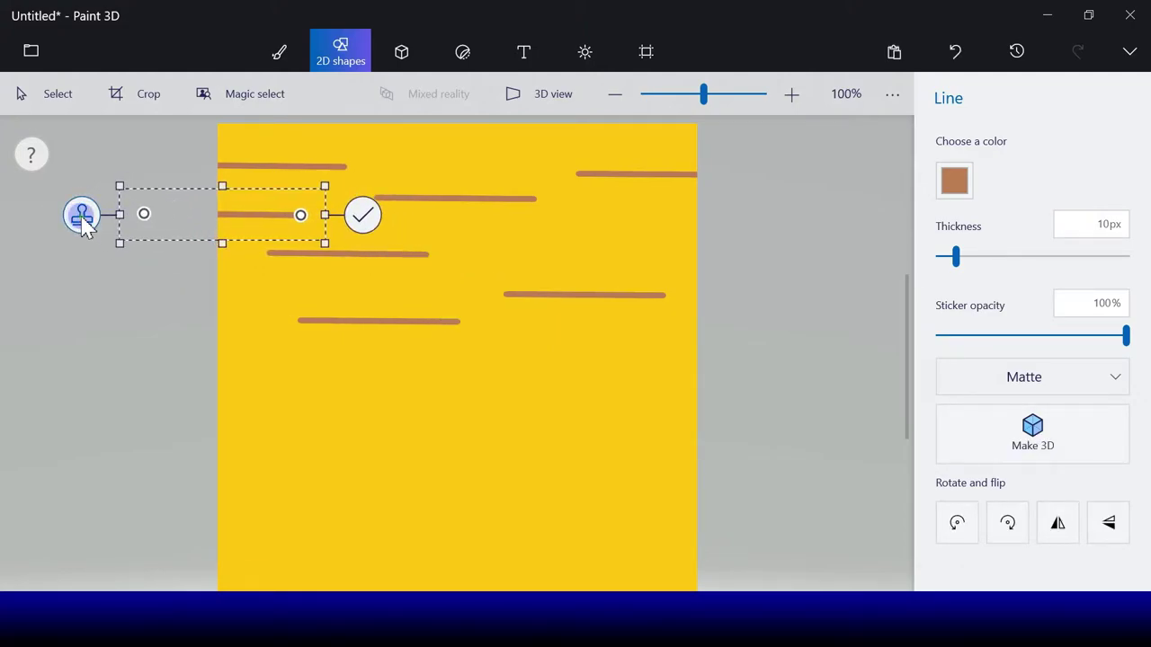
# Stamp five more brown grain lines in a staggered arrangement across the middle of the canvas.
pyautogui.click(82, 222)
pyautogui.moveTo(250, 226); pyautogui.dragTo(387, 414)
pyautogui.click(167, 390)
pyautogui.click(453, 361)
pyautogui.click(456, 429)
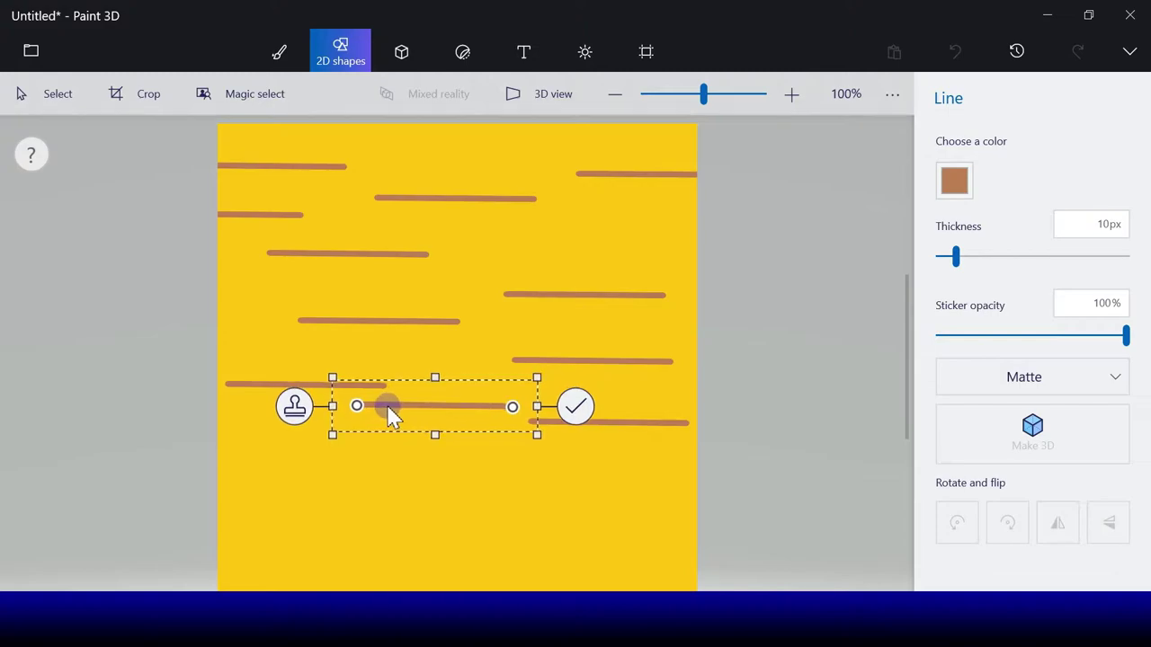
pyautogui.click(305, 415)
pyautogui.moveTo(404, 416); pyautogui.dragTo(523, 435)
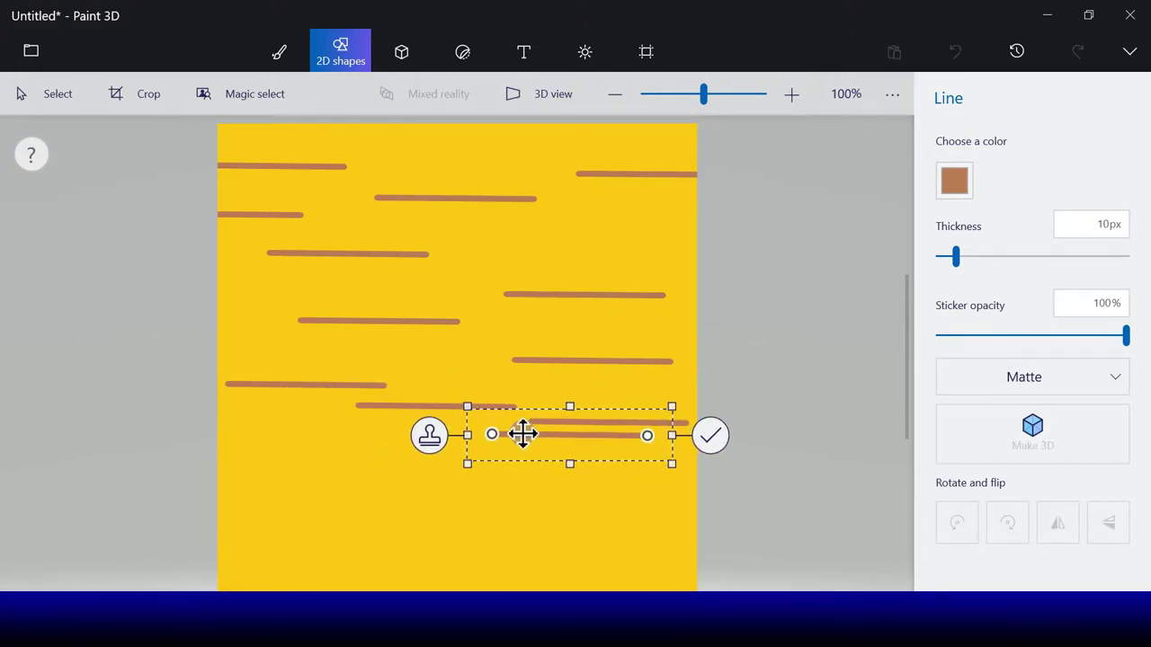
# Continue the wood grain with four stamped brown lines spread over the lower part of the canvas.
pyautogui.click(430, 435)
pyautogui.moveTo(477, 458); pyautogui.dragTo(225, 501)
pyautogui.click(191, 462)
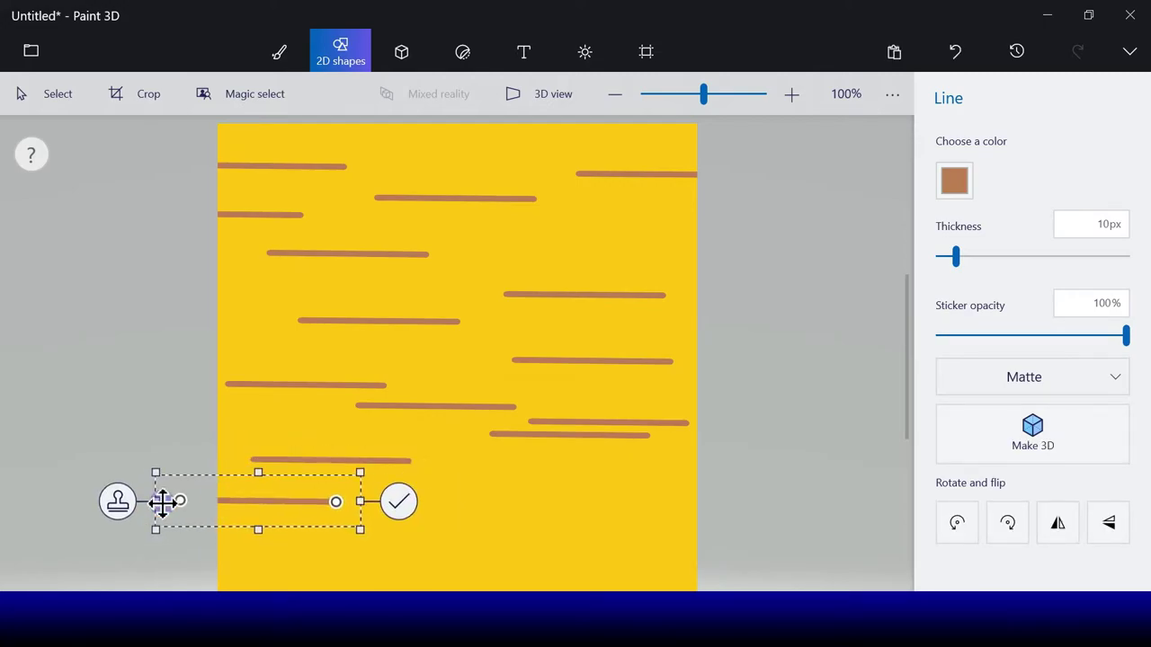
pyautogui.click(114, 504)
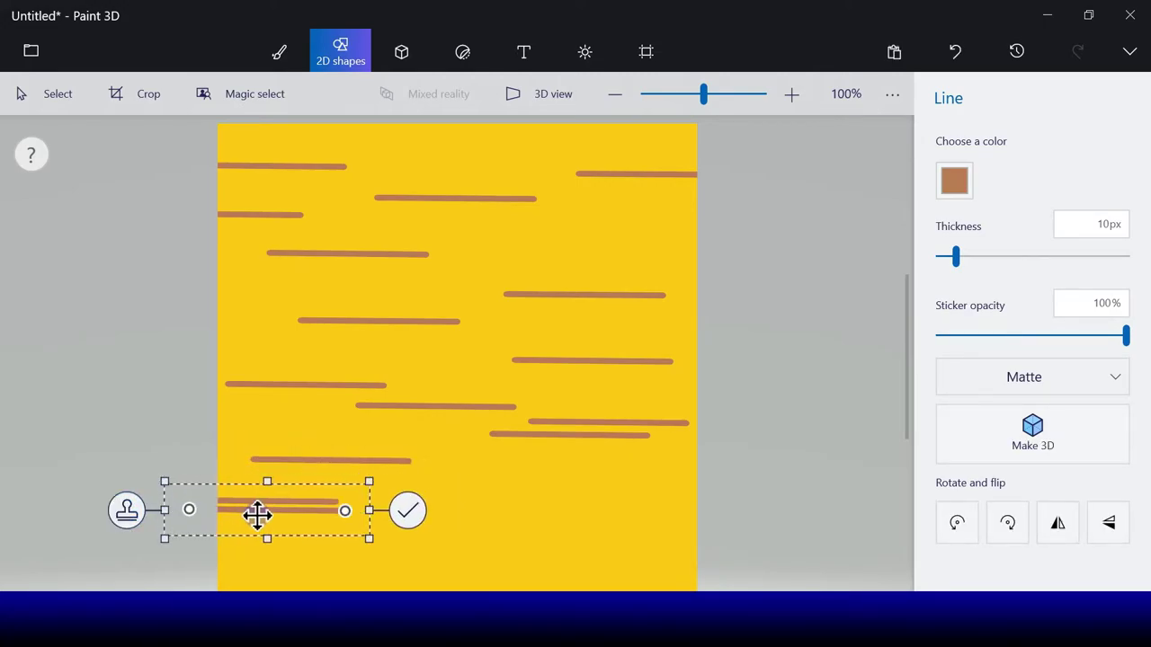
pyautogui.moveTo(290, 559); pyautogui.dragTo(367, 563)
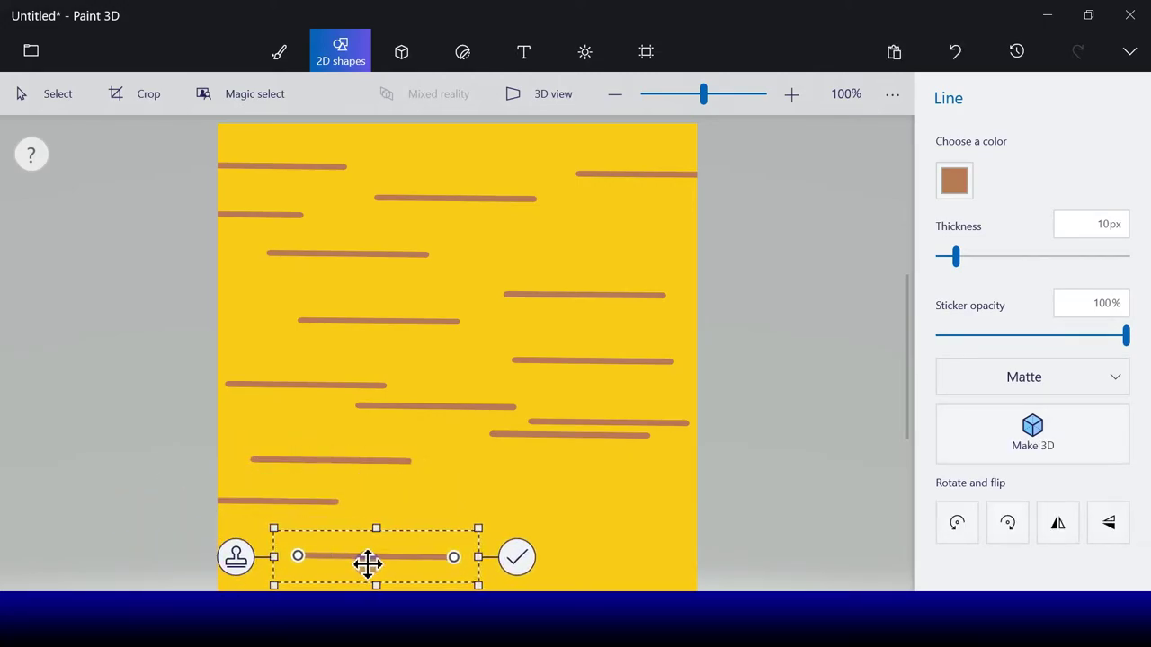
pyautogui.click(240, 559)
pyautogui.moveTo(455, 537); pyautogui.dragTo(597, 505)
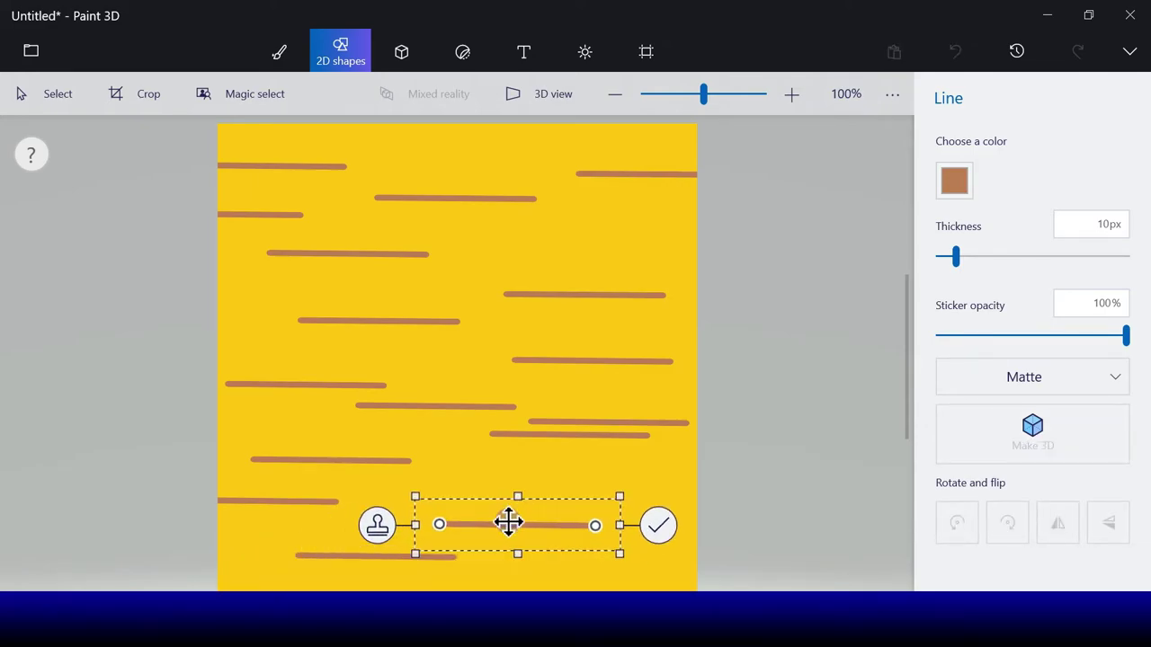
# Complete the wood grain with one more stamped line at lower centre and two running off the lower side edges of the canvas.
pyautogui.click(377, 527)
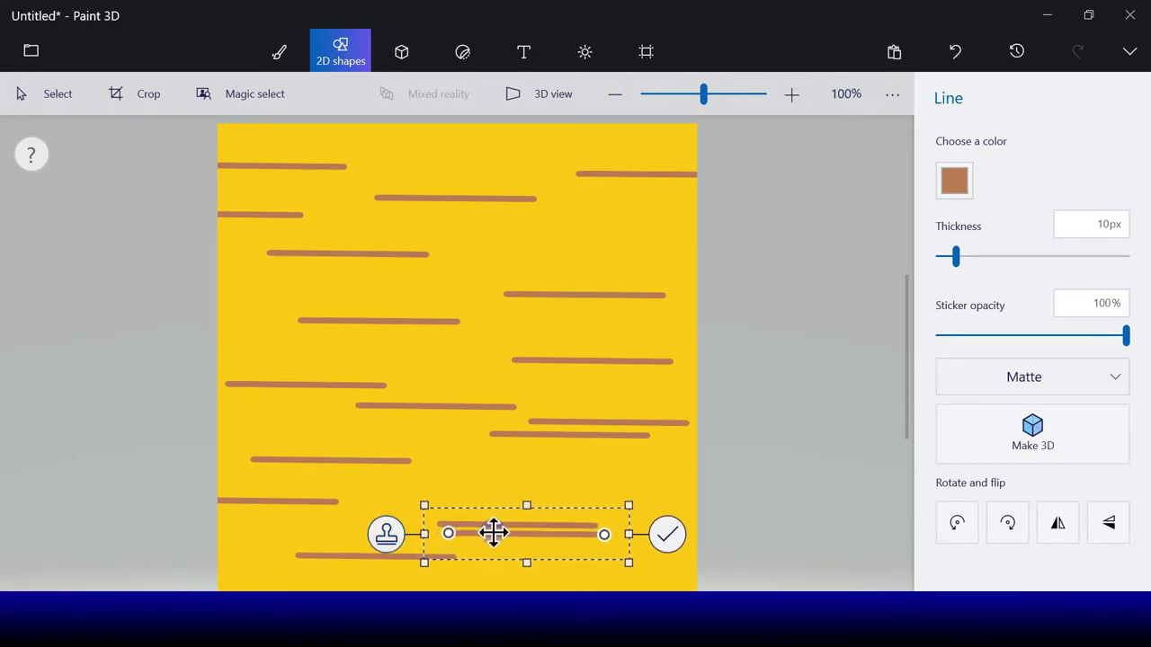
pyautogui.moveTo(493, 531); pyautogui.dragTo(488, 477)
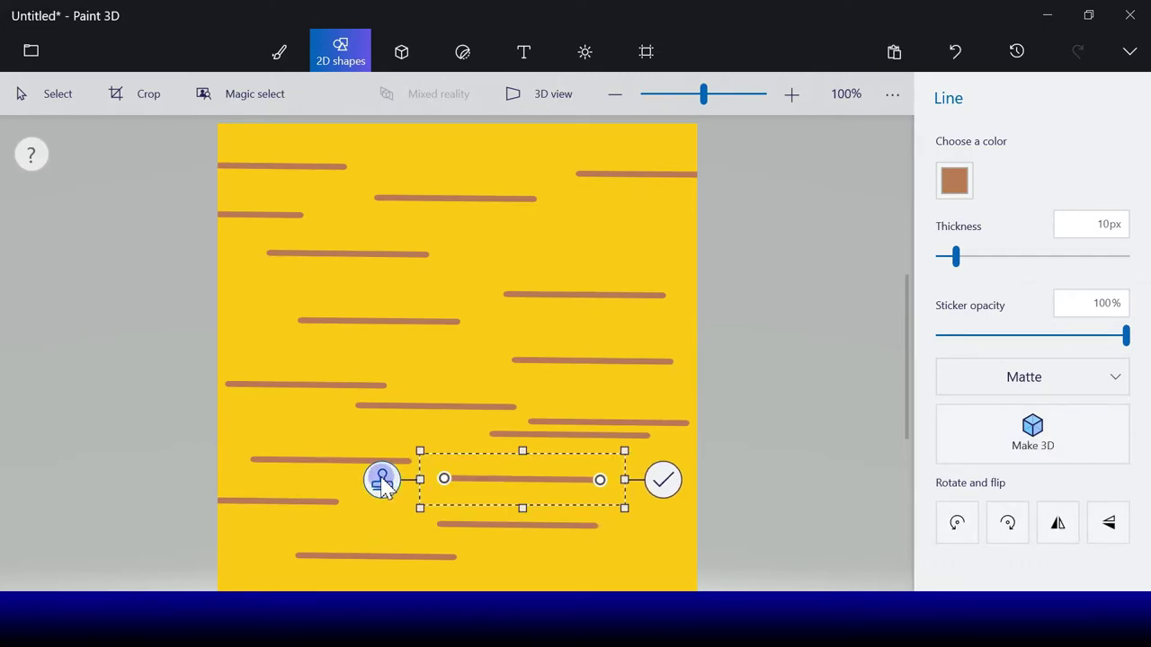
pyautogui.click(382, 483)
pyautogui.moveTo(500, 491); pyautogui.dragTo(231, 579)
pyautogui.click(519, 580)
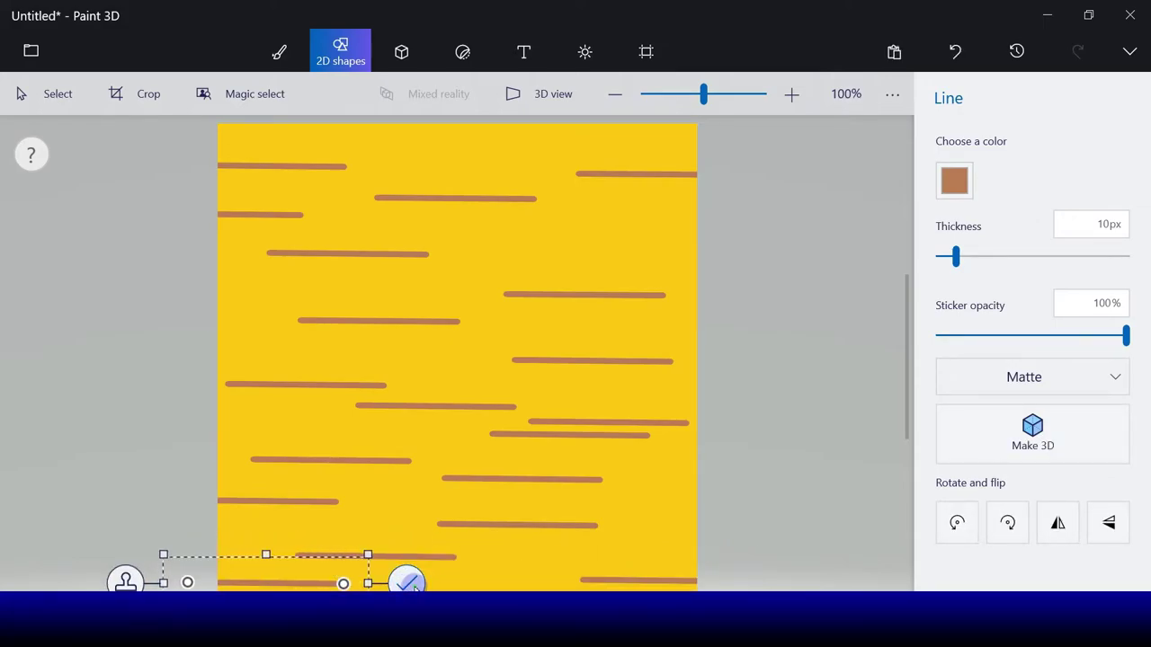
pyautogui.click(408, 583)
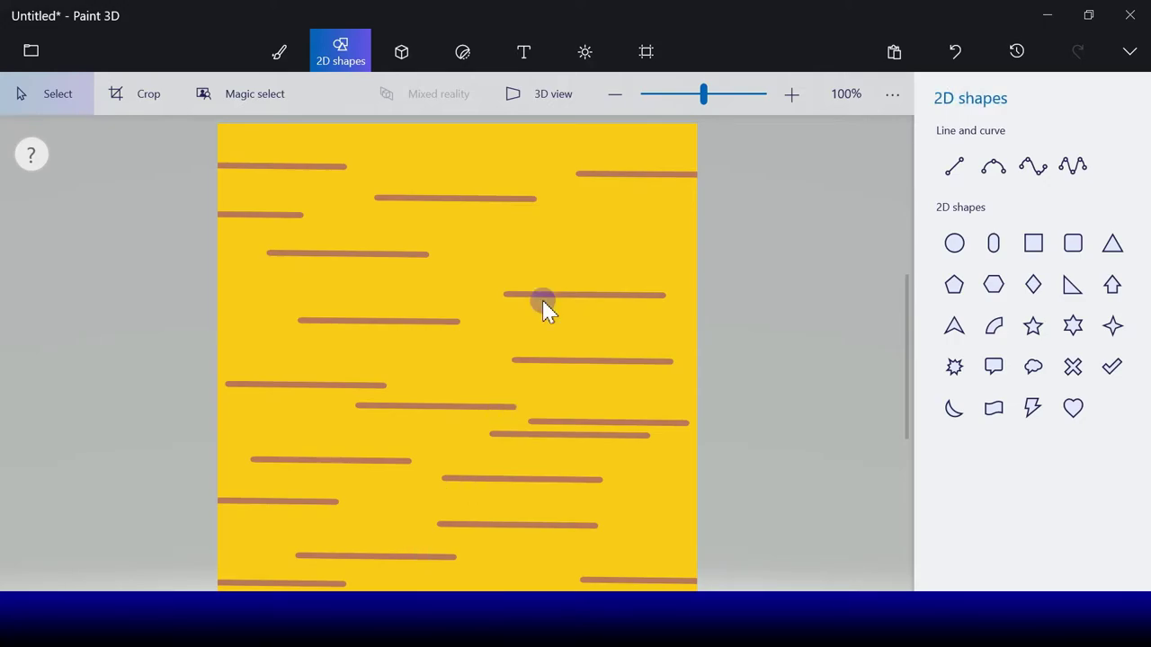
# Draw a large, slightly wide circle for the tomato and centre it horizontally on the canvas over the wood lines.
pyautogui.click(954, 243)
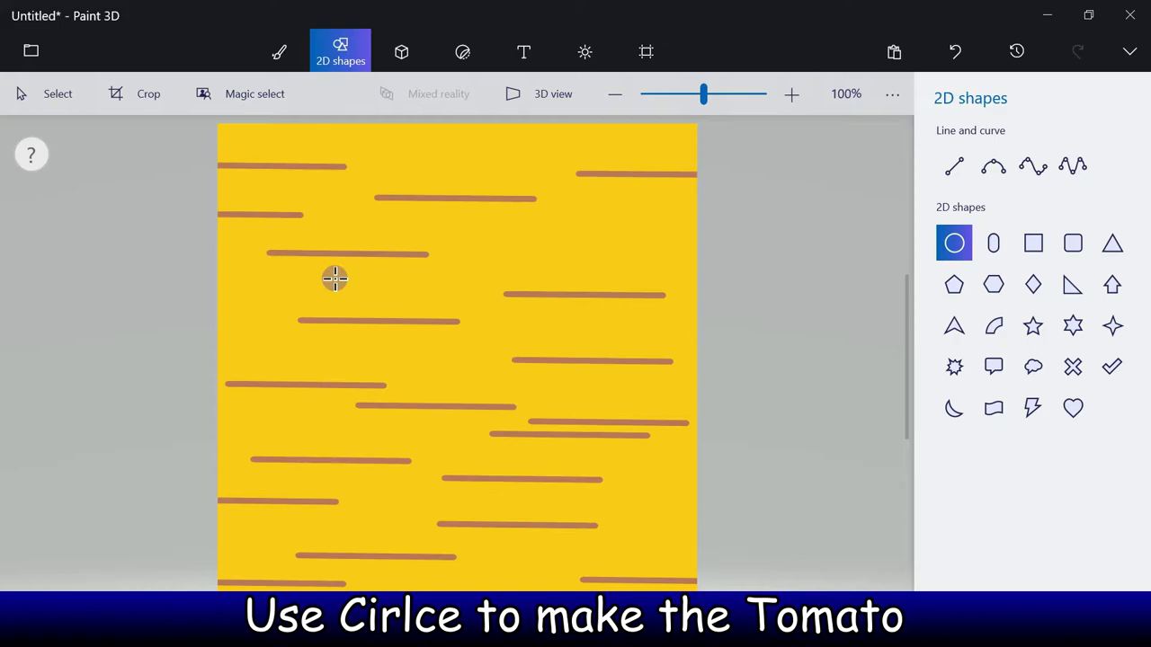
pyautogui.moveTo(335, 279); pyautogui.dragTo(645, 543)
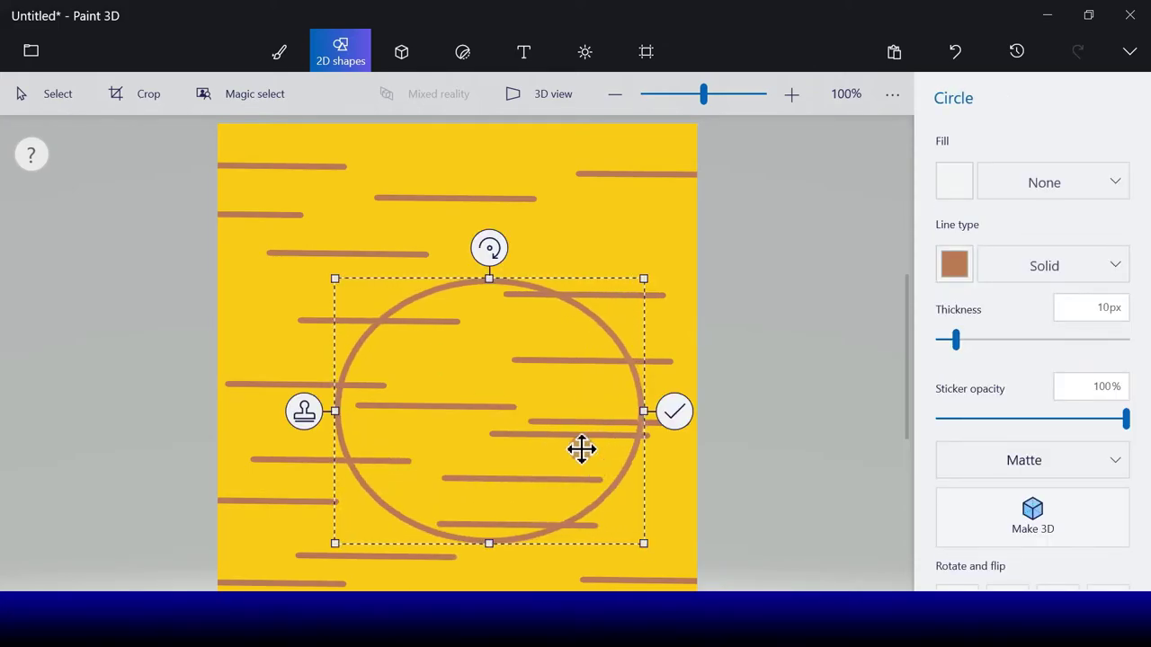
pyautogui.moveTo(534, 437); pyautogui.dragTo(498, 434)
# Give the circle a red outline and solid red fill, nudge it slightly down, and commit the shape.
pyautogui.click(959, 274)
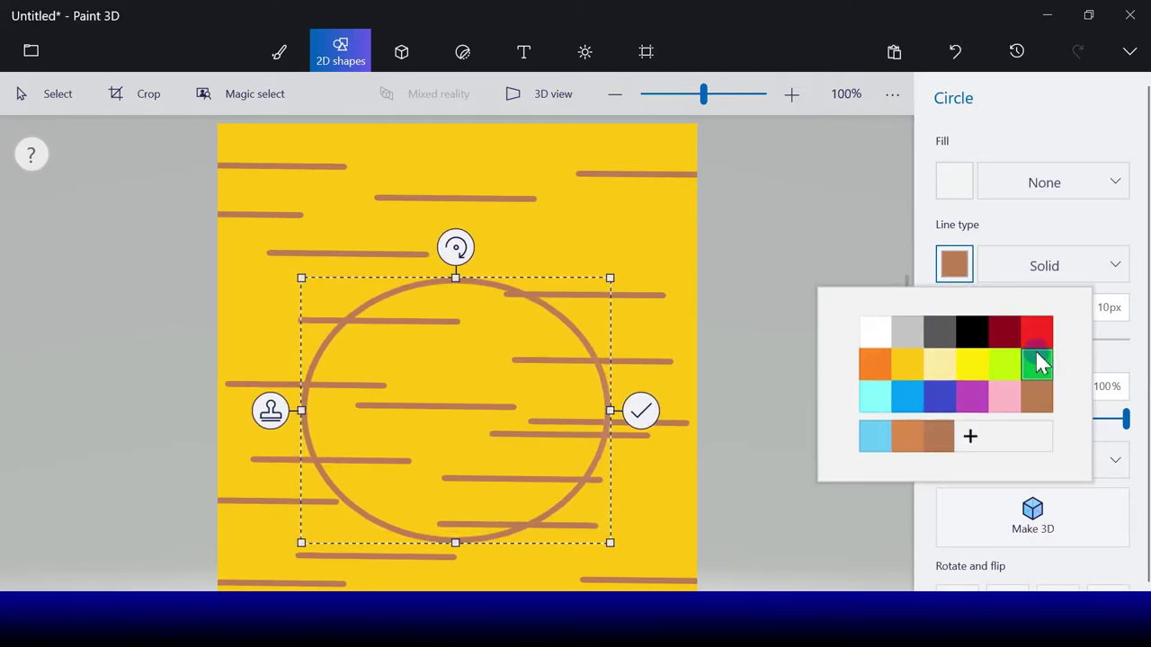
pyautogui.click(1037, 333)
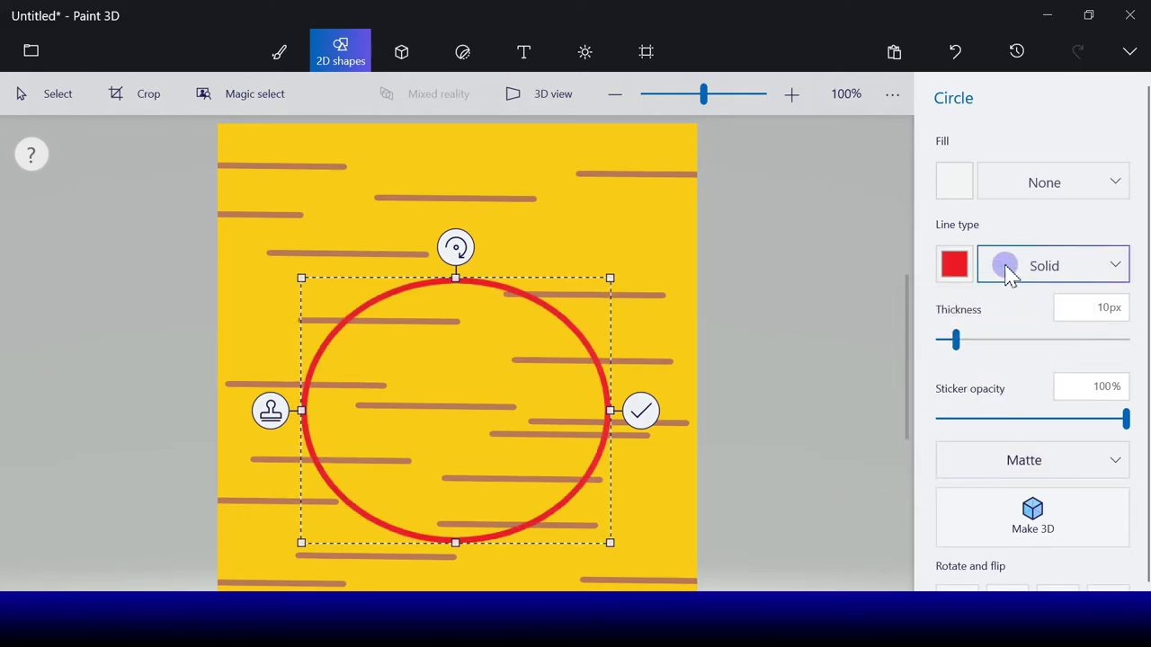
pyautogui.click(959, 187)
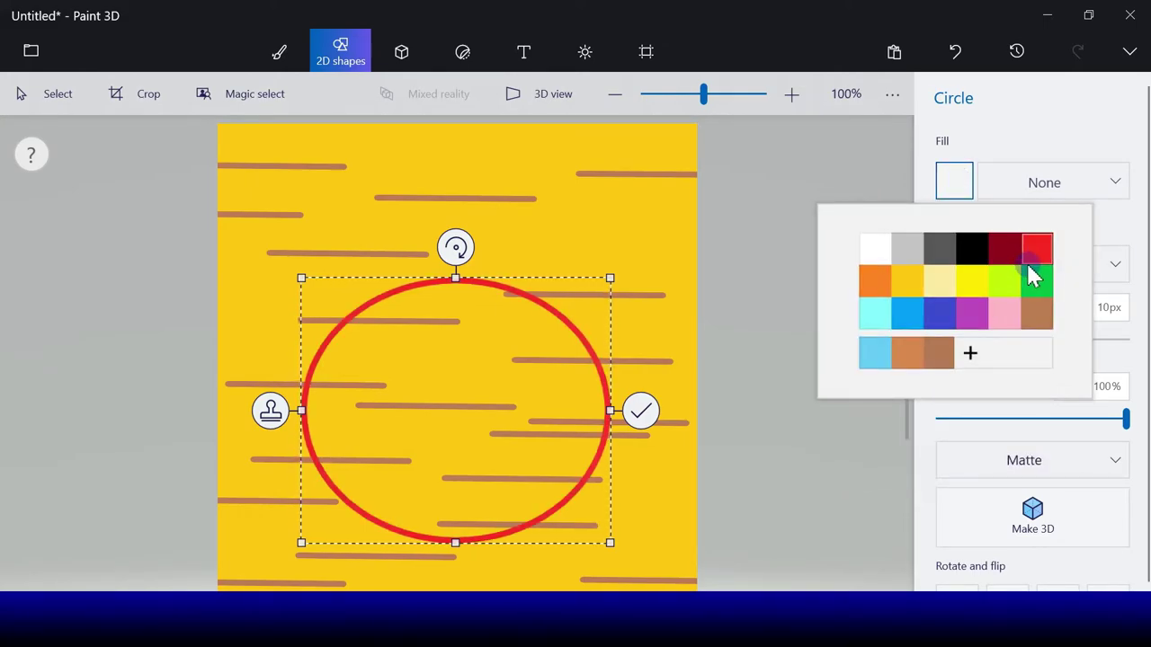
pyautogui.click(1037, 251)
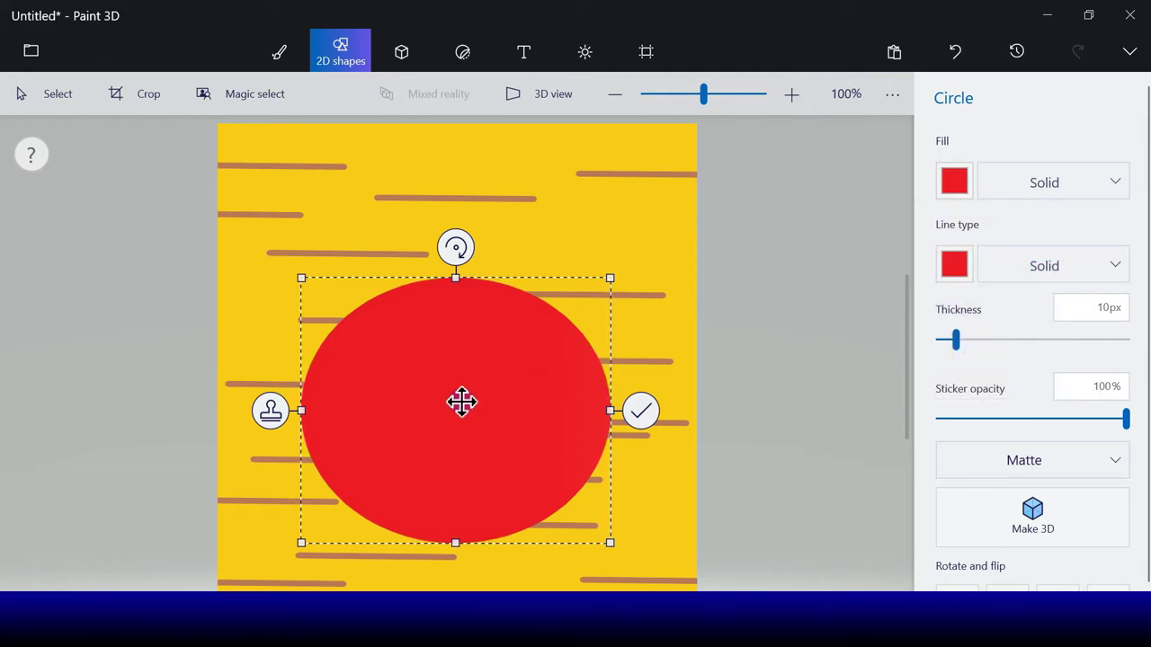
pyautogui.moveTo(461, 402); pyautogui.dragTo(461, 409)
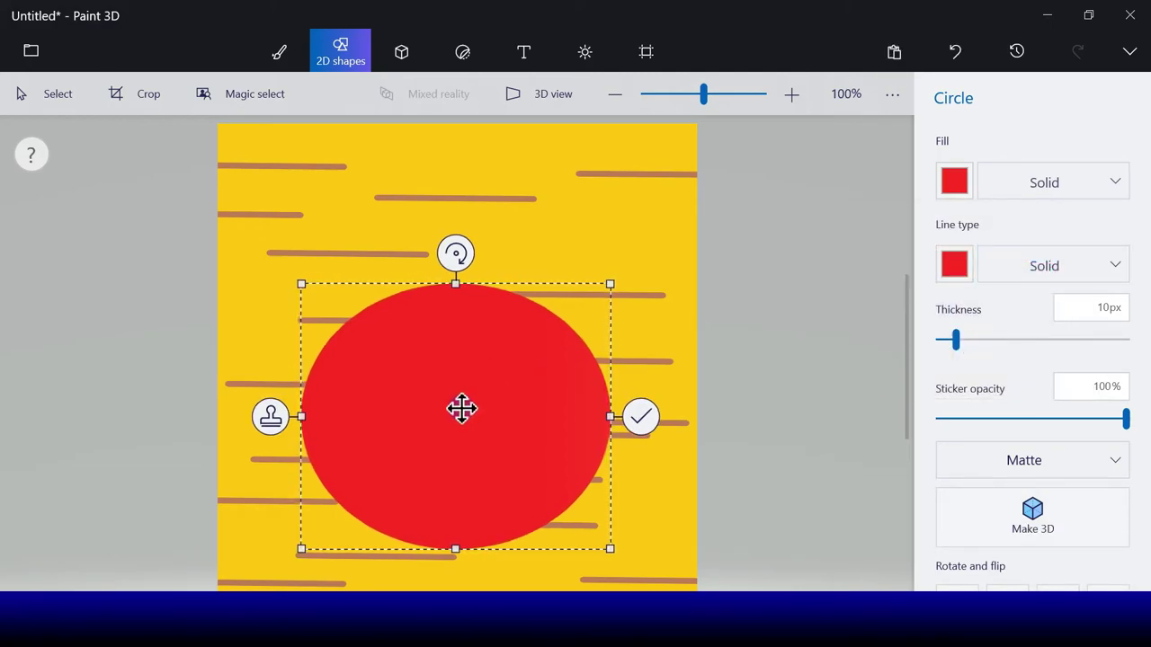
pyautogui.click(640, 418)
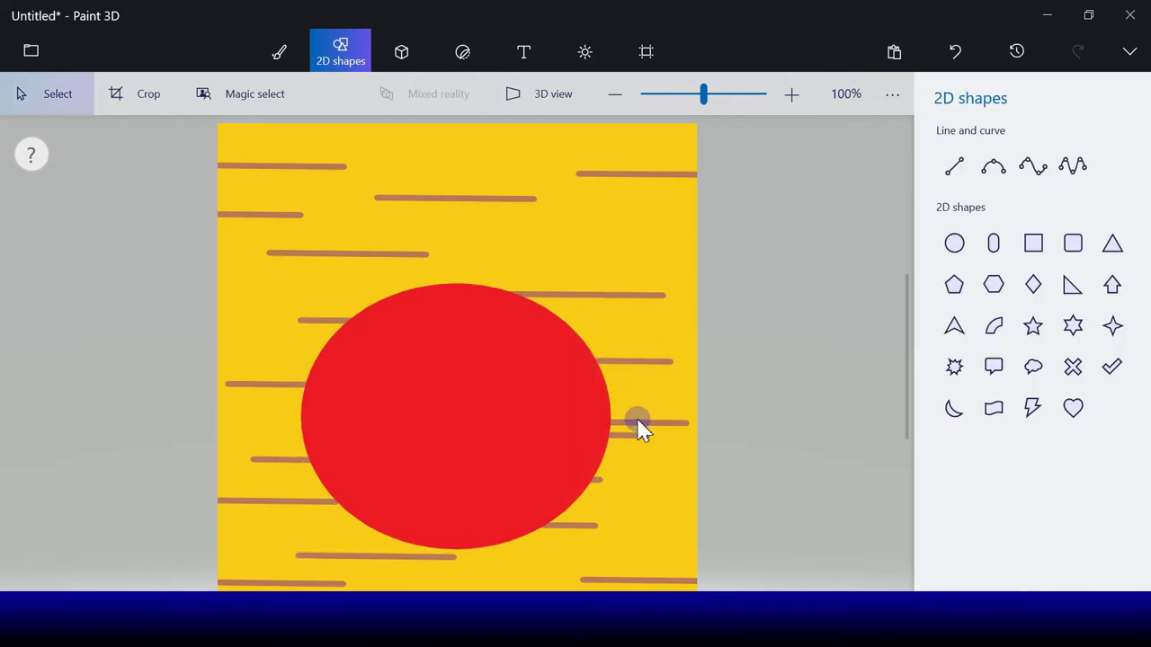
# Draw a green slanted line for the stem, shortened and positioned so its lower end overlaps the tomato's top.
pyautogui.click(946, 173)
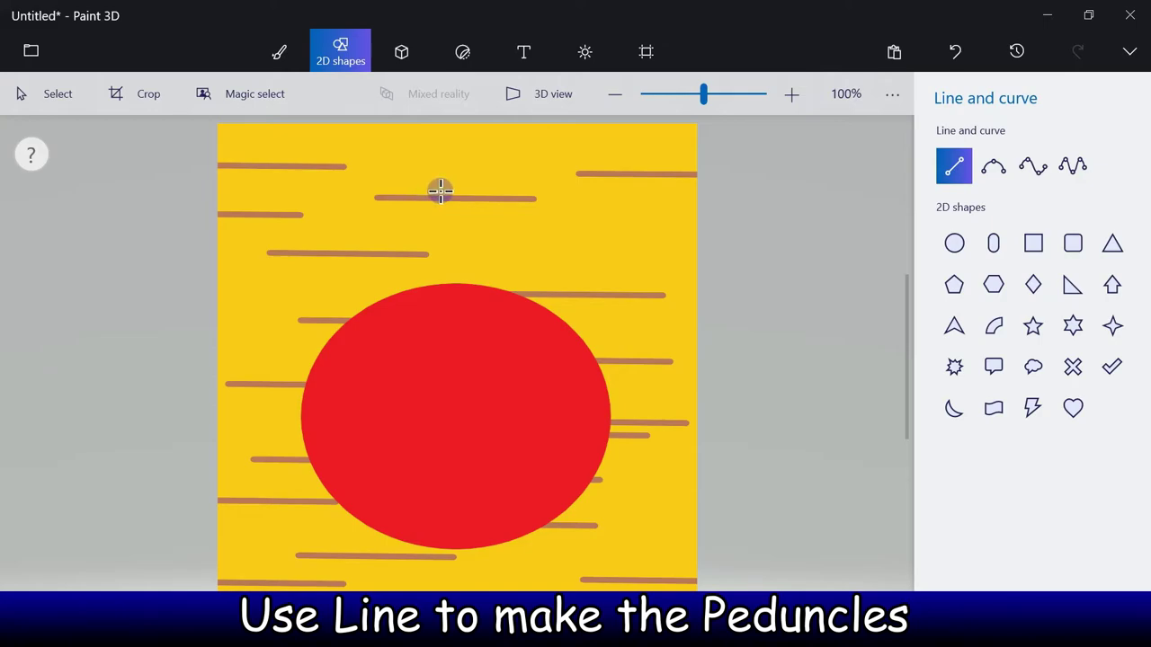
pyautogui.moveTo(441, 198); pyautogui.dragTo(464, 339)
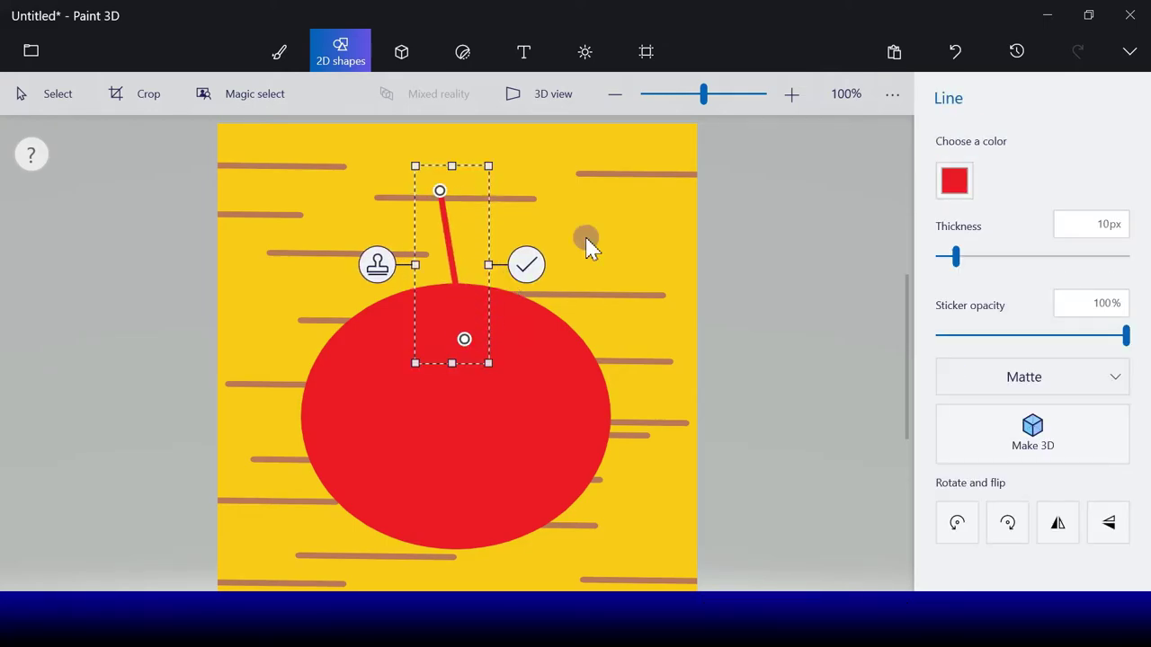
pyautogui.click(954, 180)
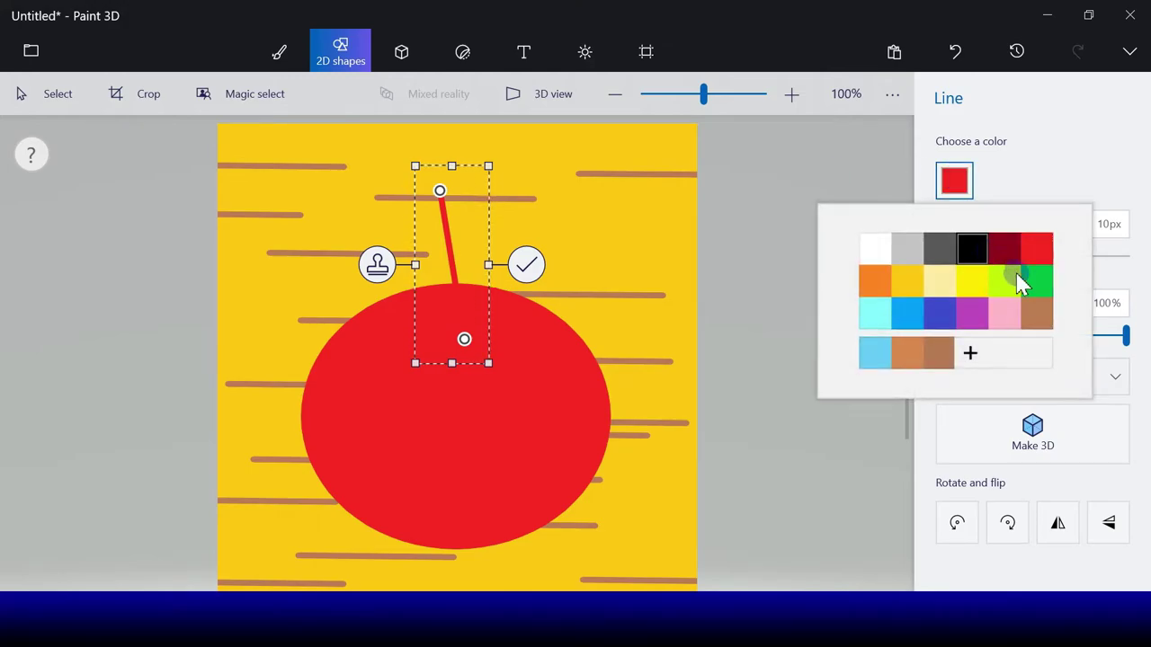
pyautogui.click(1042, 289)
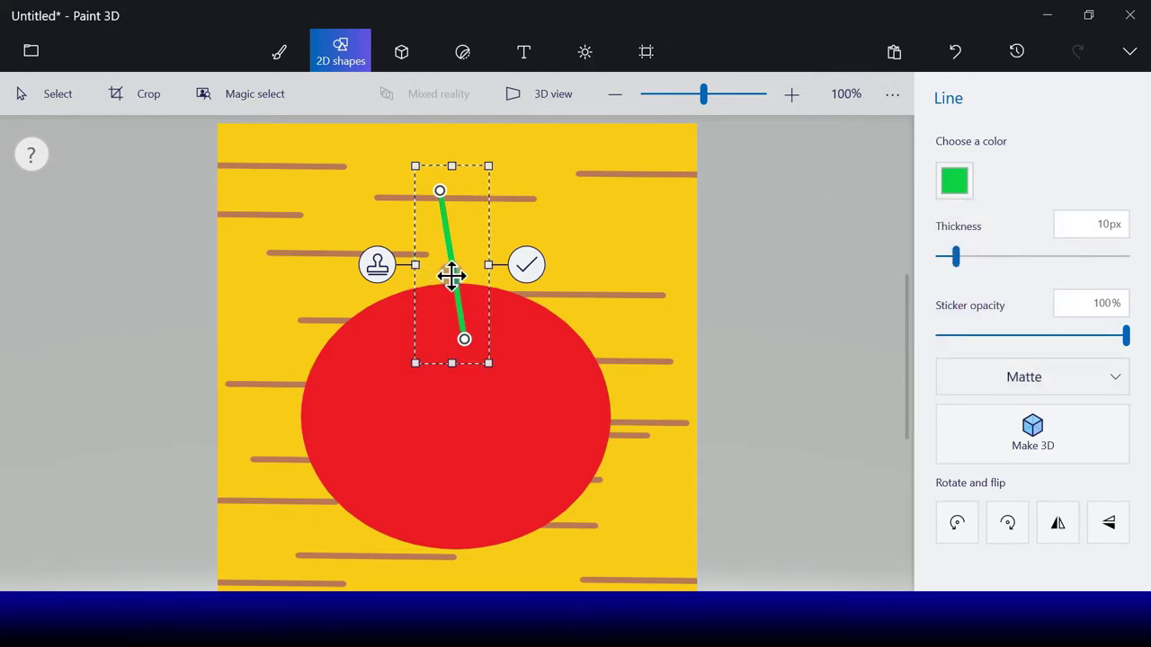
pyautogui.moveTo(452, 276); pyautogui.dragTo(435, 238)
pyautogui.moveTo(440, 131); pyautogui.dragTo(440, 180)
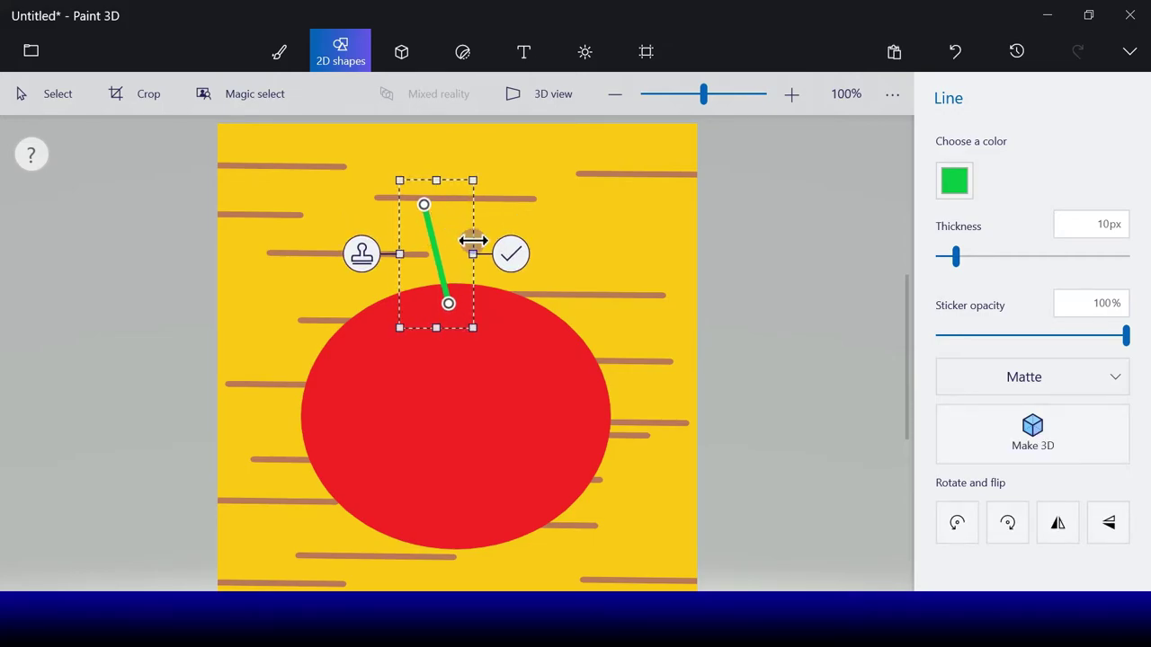
# Duplicate the green slanted stem line and place the copy parallel, just to the right of the original, then commit it.
pyautogui.click(360, 254)
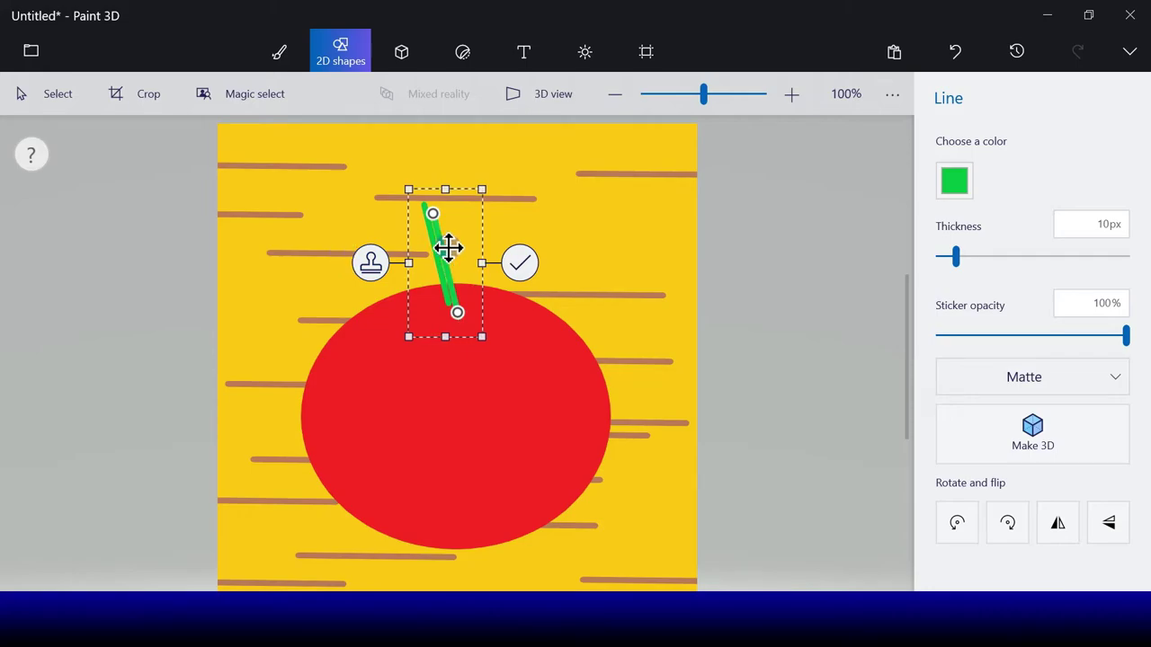
pyautogui.moveTo(448, 248); pyautogui.dragTo(454, 236)
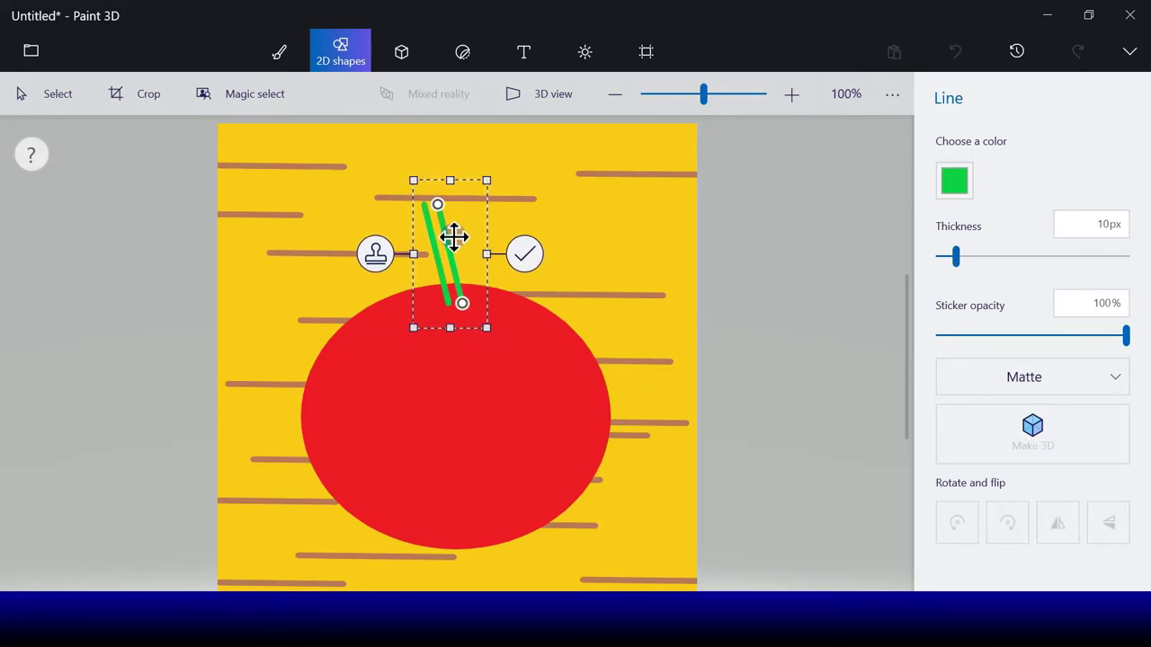
pyautogui.click(524, 254)
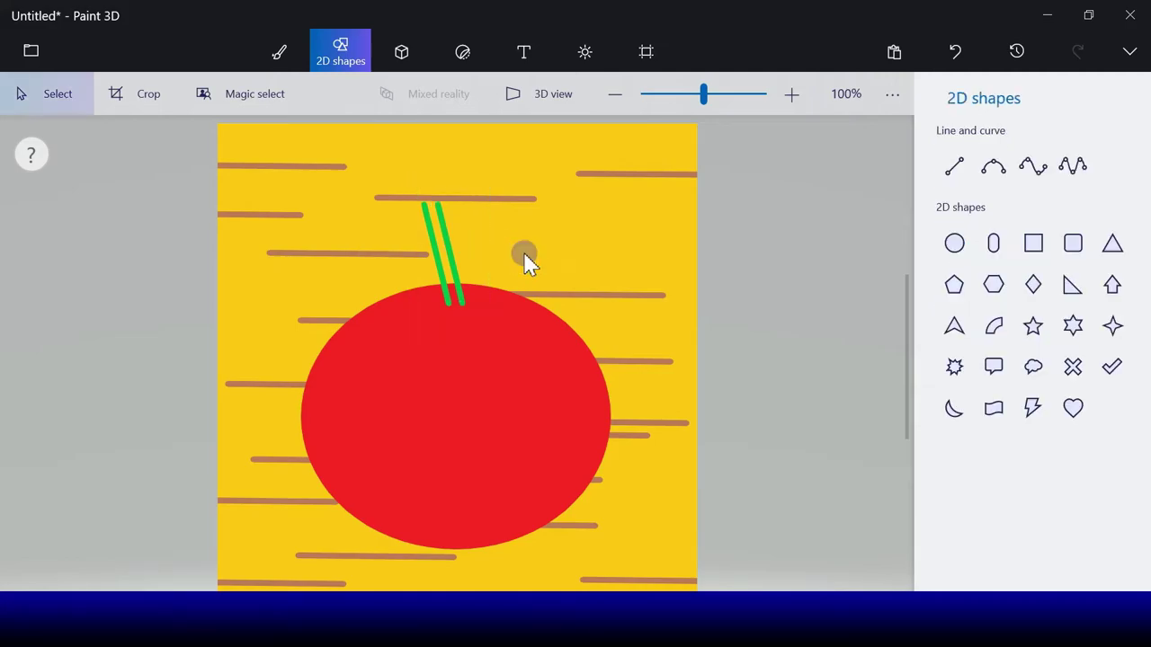
# Close the stem outline with short green lines joining the two slanted lines at their upper and lower ends.
pyautogui.click(949, 171)
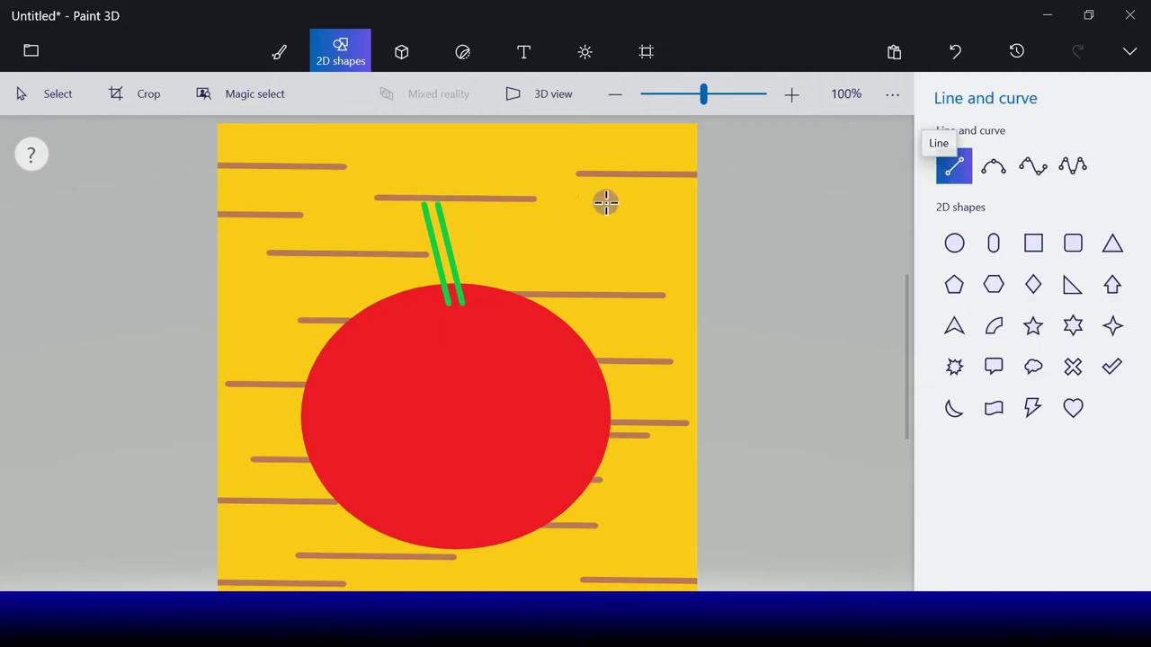
pyautogui.click(435, 199)
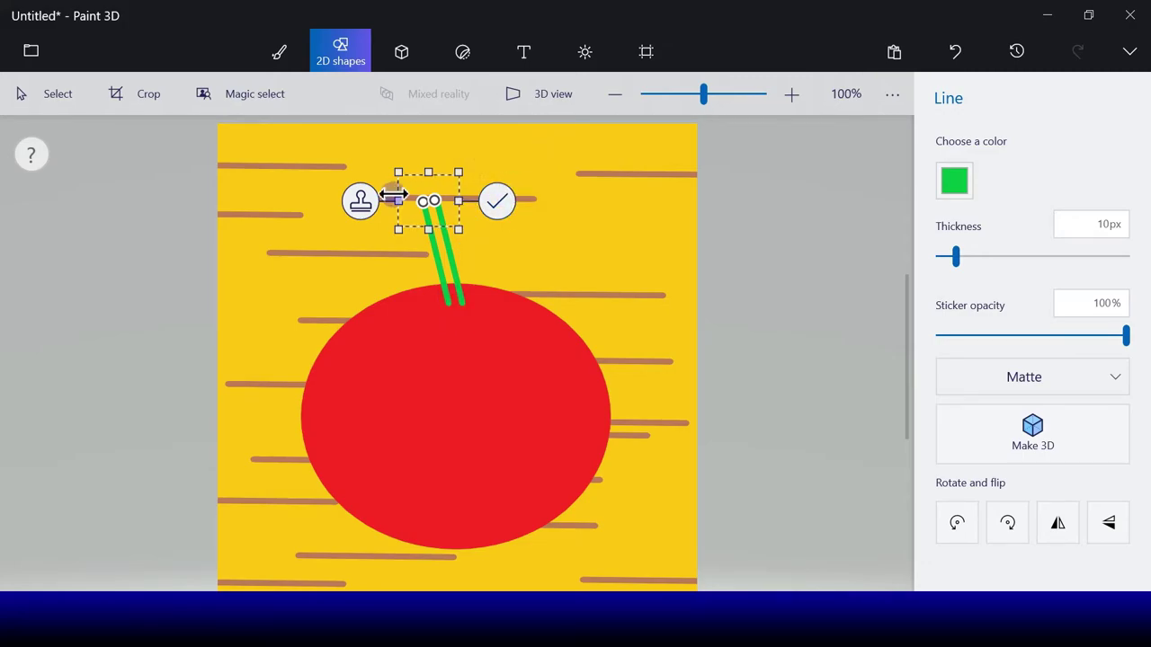
pyautogui.moveTo(411, 198); pyautogui.dragTo(509, 282)
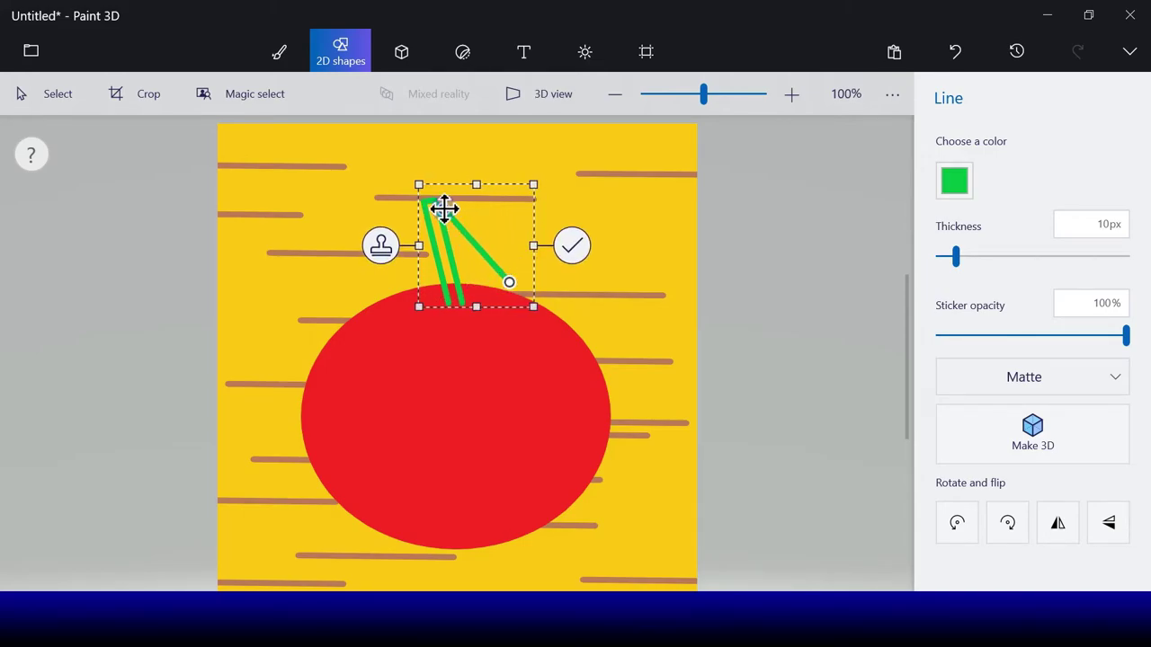
pyautogui.moveTo(443, 209); pyautogui.dragTo(460, 299)
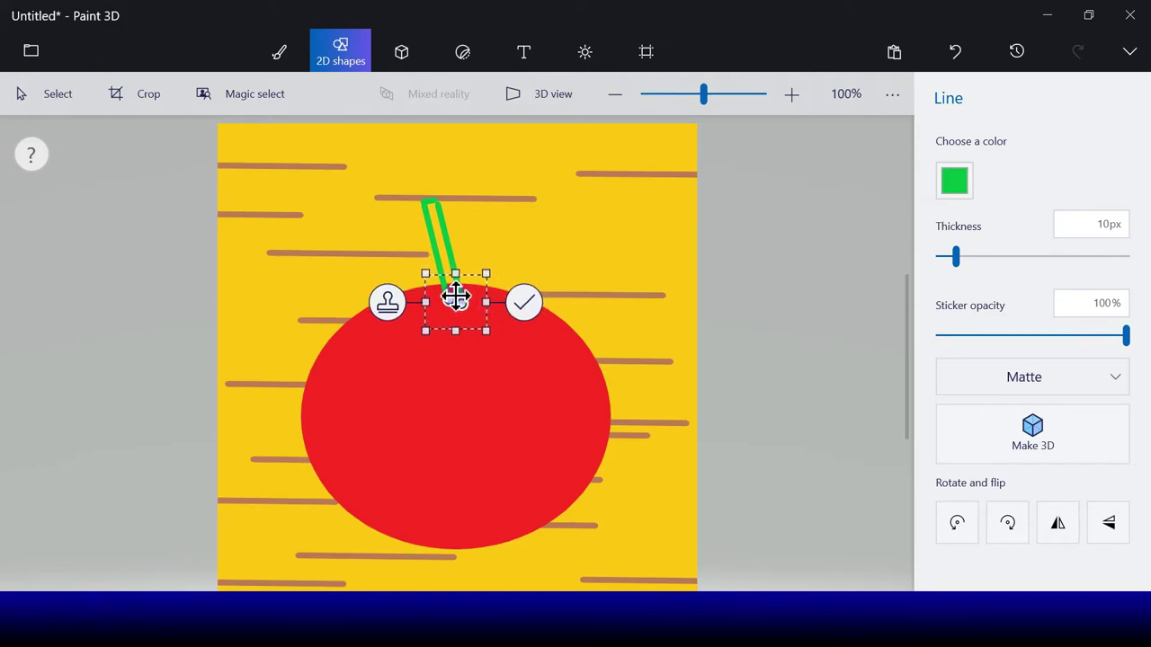
pyautogui.click(526, 303)
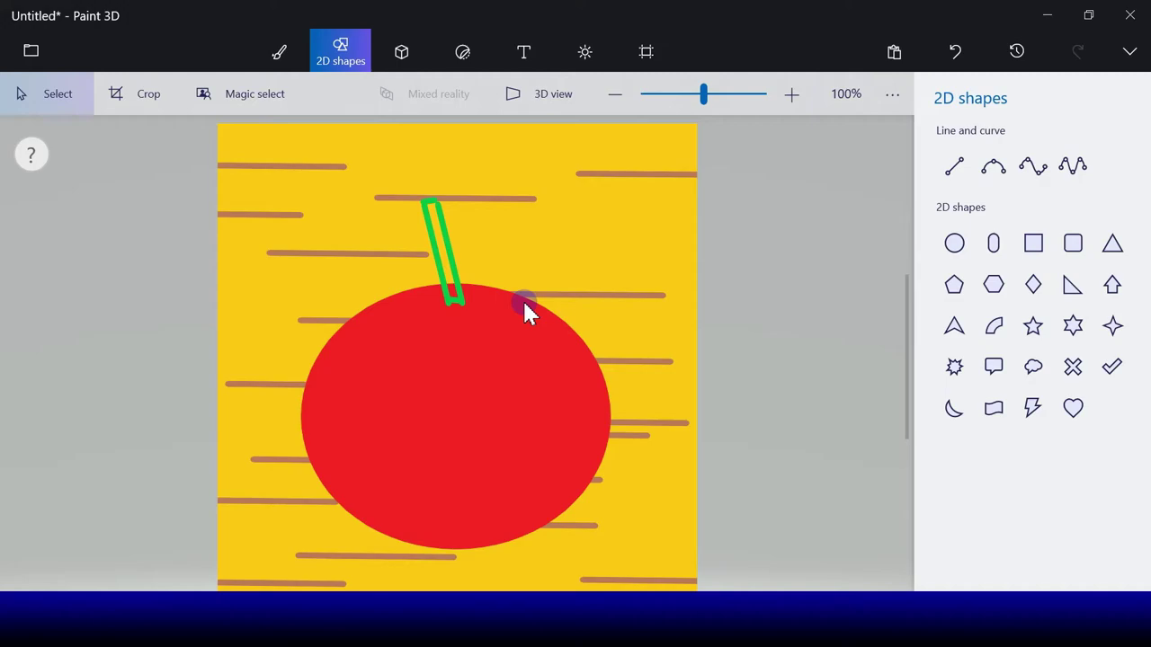
# Outline the upper-left sepal with two green 3-point curves that meet in a tip left of the stem and bend downward.
pyautogui.click(989, 171)
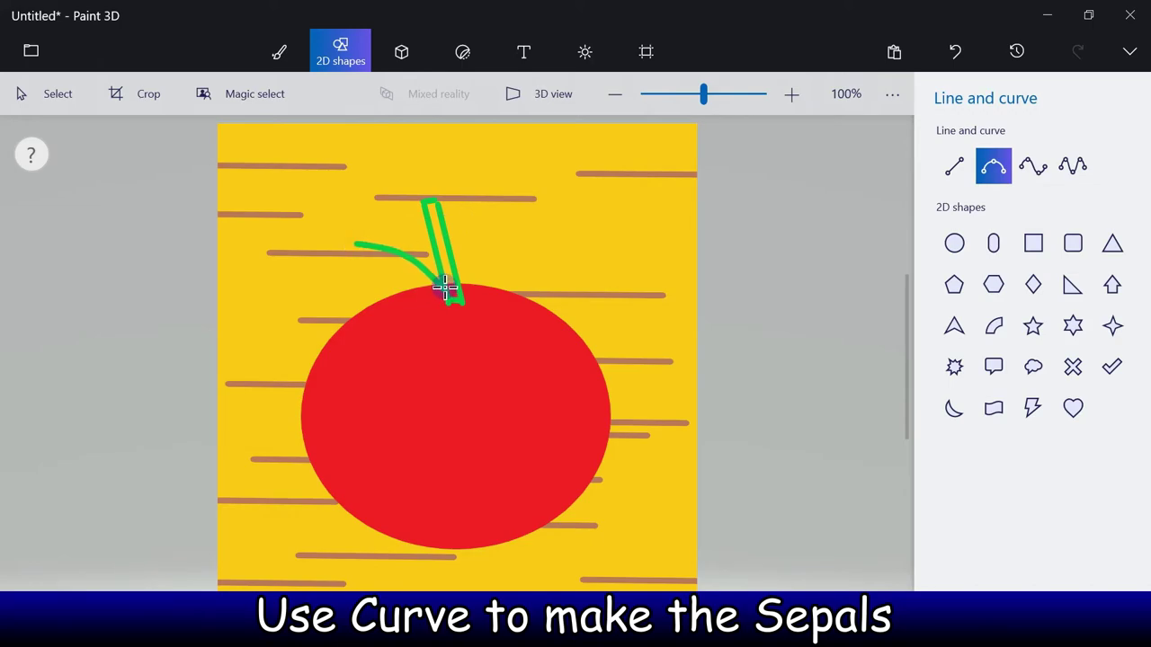
pyautogui.moveTo(440, 286)
pyautogui.mouseDown()
pyautogui.moveTo(399, 259)
pyautogui.moveTo(396, 272)
pyautogui.mouseUp()
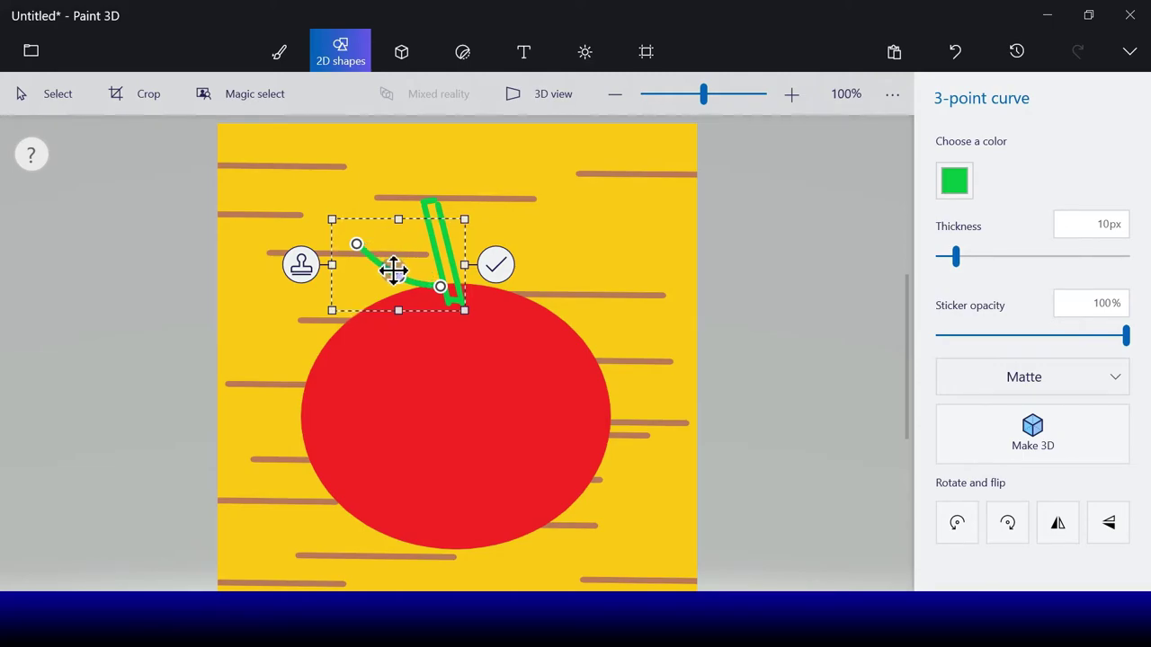
pyautogui.click(495, 265)
pyautogui.click(991, 175)
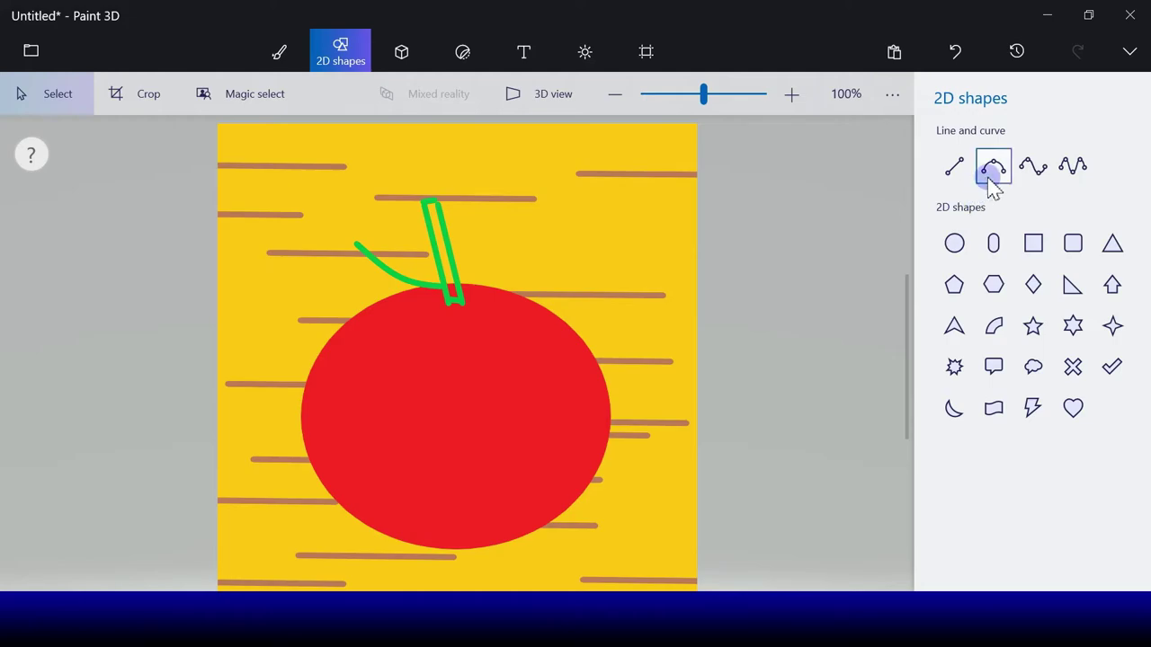
pyautogui.moveTo(357, 245); pyautogui.dragTo(424, 306)
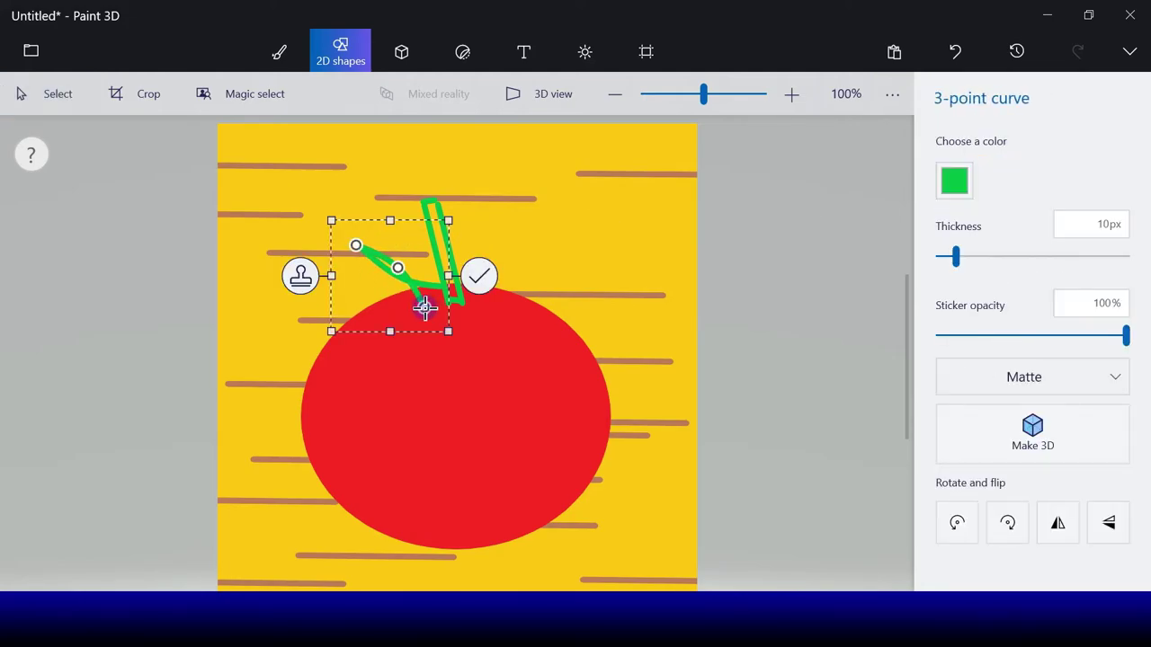
pyautogui.moveTo(379, 276)
pyautogui.mouseDown()
pyautogui.moveTo(368, 279)
pyautogui.moveTo(390, 282)
pyautogui.mouseUp()
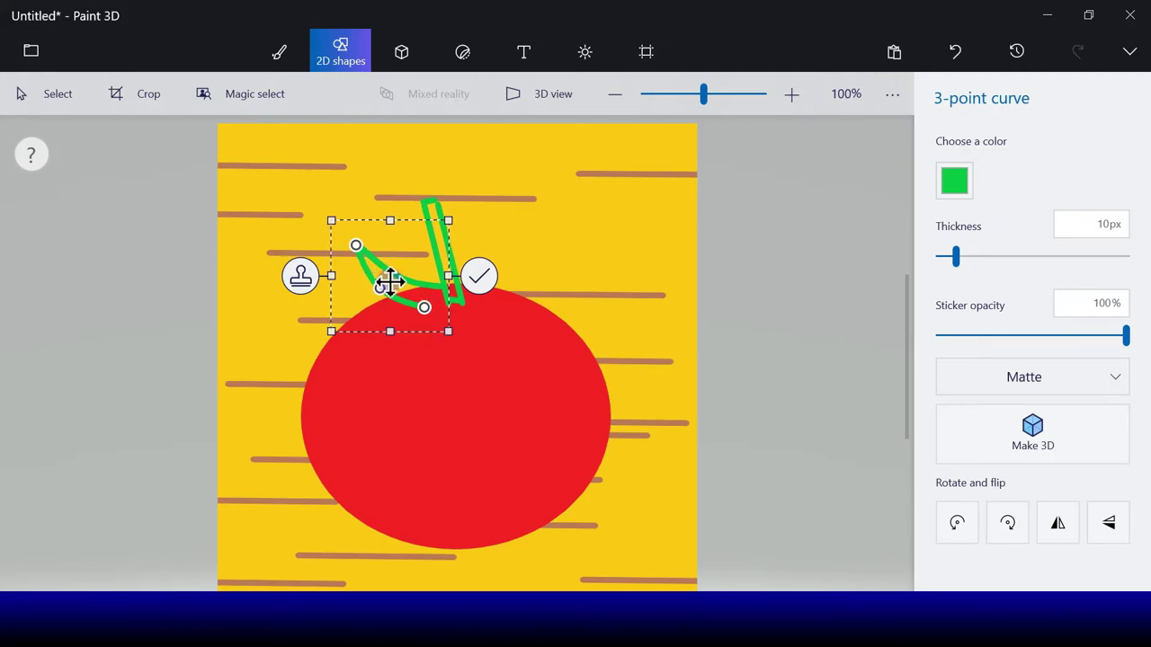
pyautogui.click(475, 290)
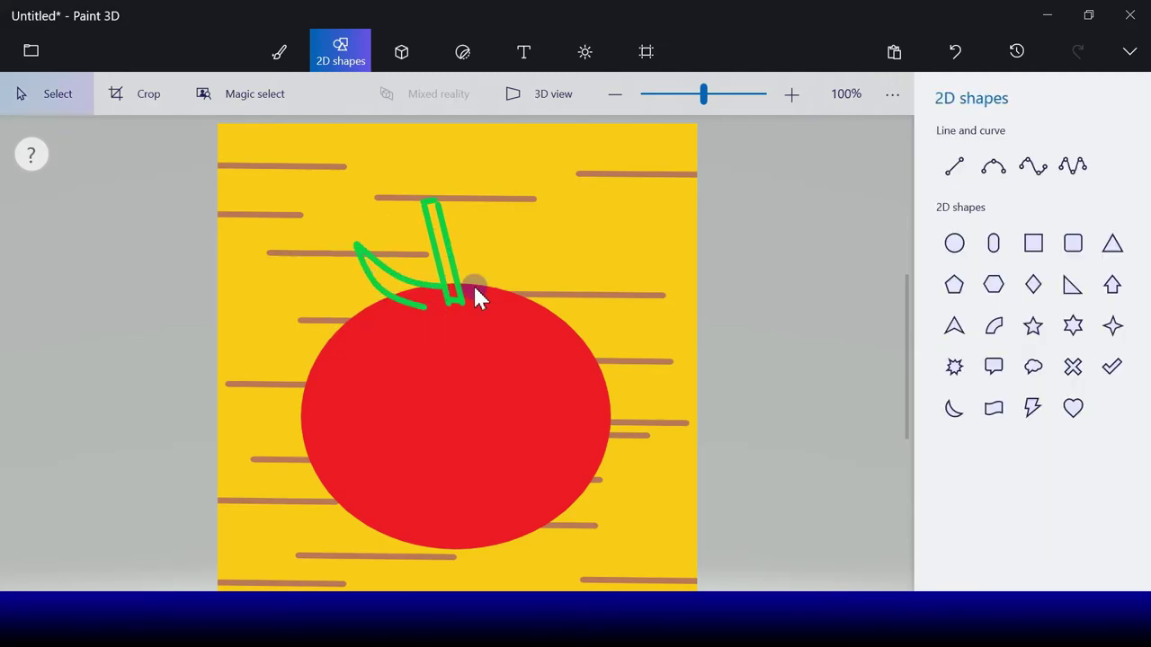
# Outline the lower-left sepal on the tomato with two green 3-point curves meeting in a tip, one joined to the upper-left sepal.
pyautogui.click(993, 173)
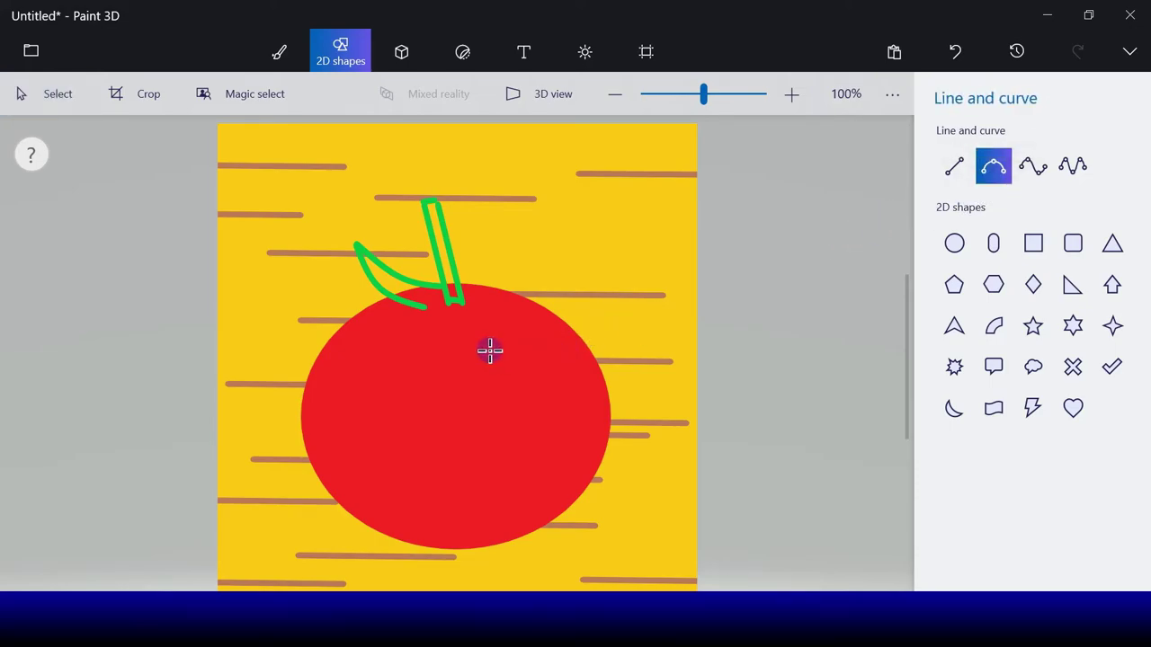
pyautogui.moveTo(465, 316); pyautogui.dragTo(388, 354)
pyautogui.click(516, 333)
pyautogui.click(992, 167)
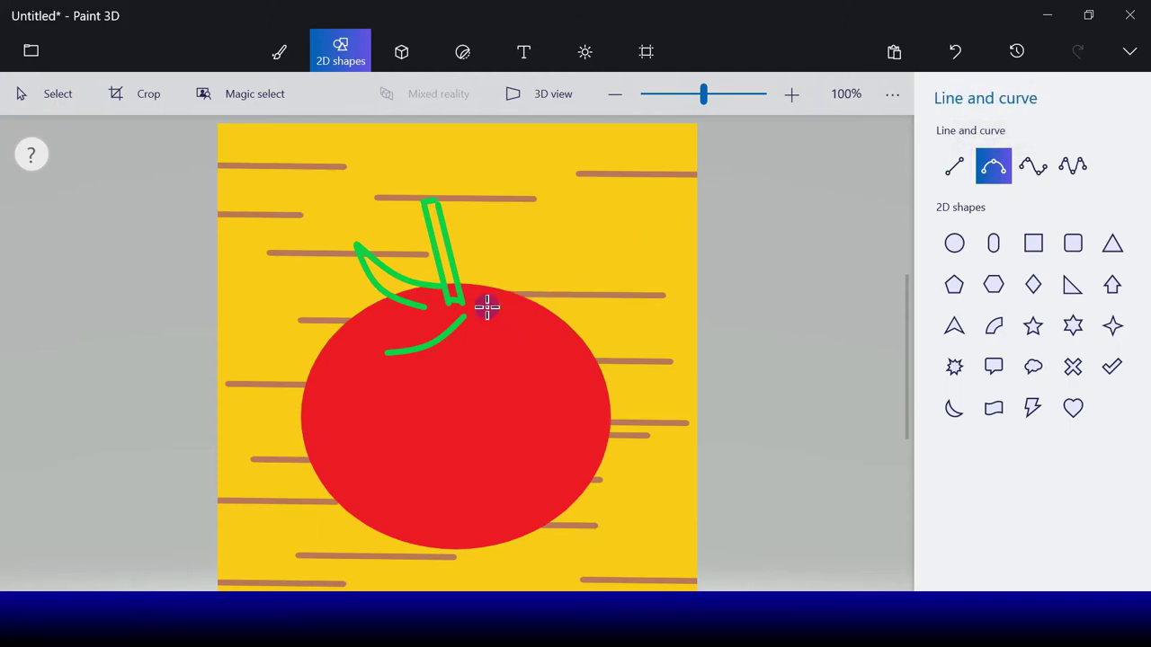
pyautogui.moveTo(426, 308); pyautogui.dragTo(392, 352)
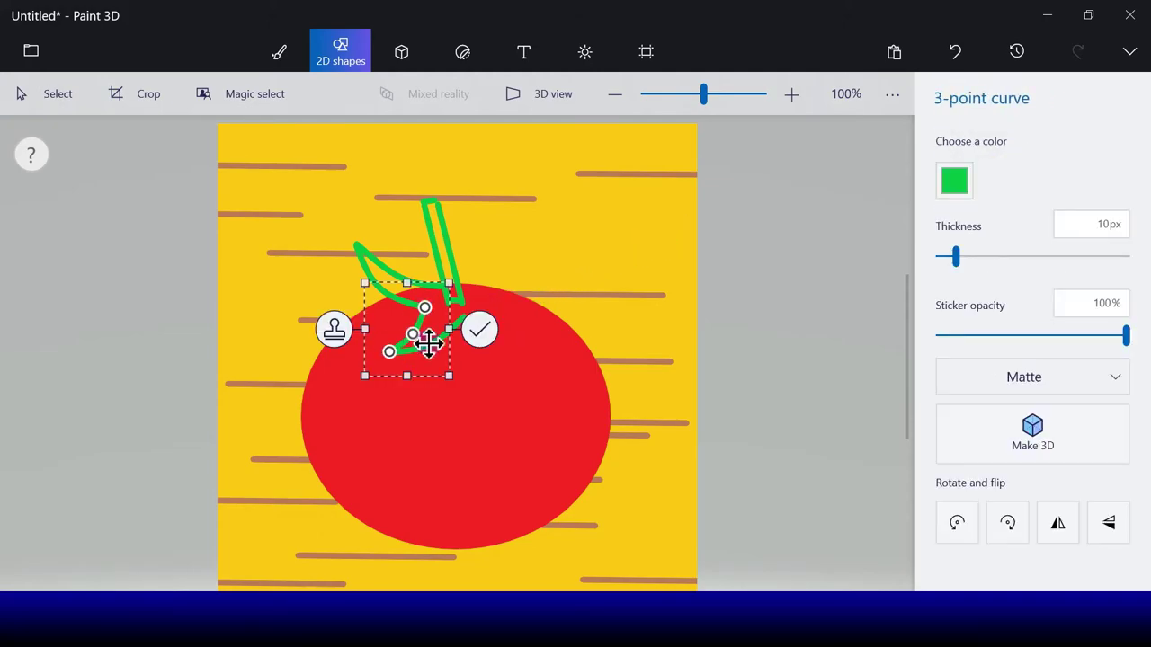
pyautogui.click(480, 330)
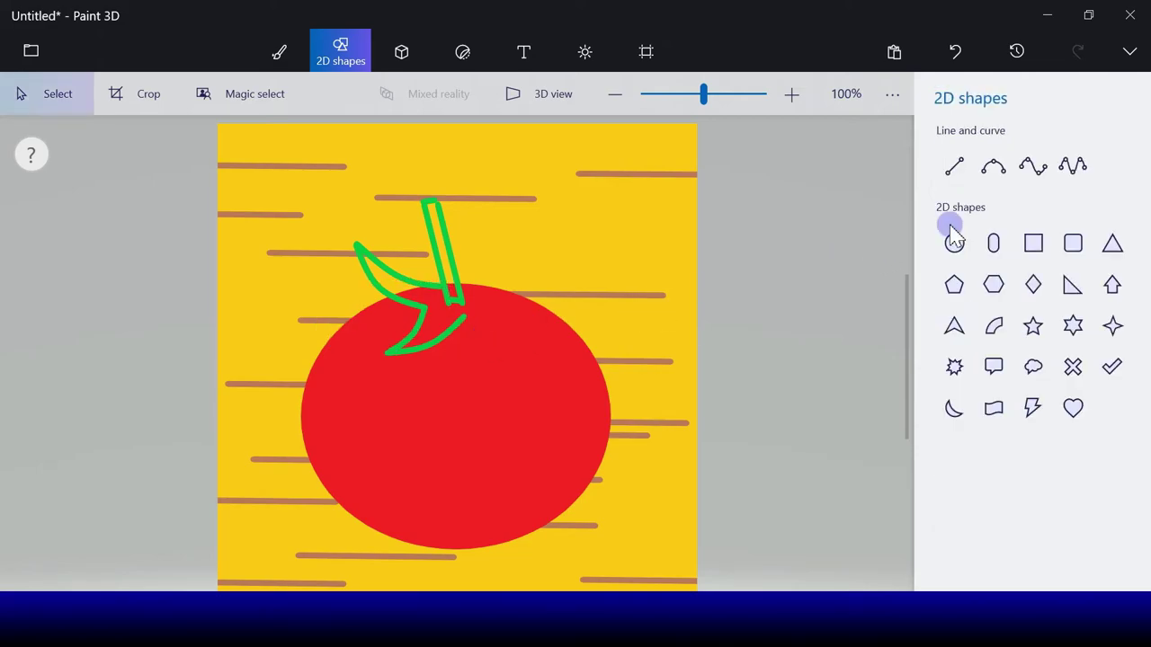
# Outline the upper-right sepal with two green 3-point curves running from the stem base to a raised tip and back onto the tomato.
pyautogui.click(1006, 169)
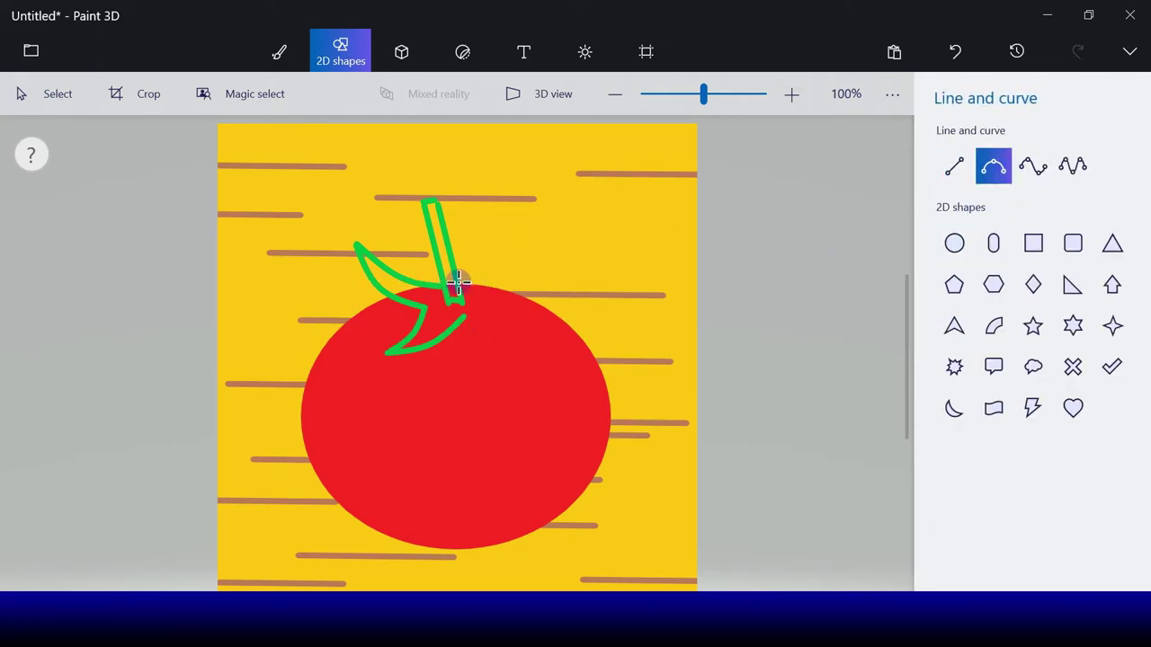
pyautogui.moveTo(458, 285)
pyautogui.mouseDown()
pyautogui.moveTo(566, 267)
pyautogui.moveTo(508, 258)
pyautogui.moveTo(506, 278)
pyautogui.mouseUp()
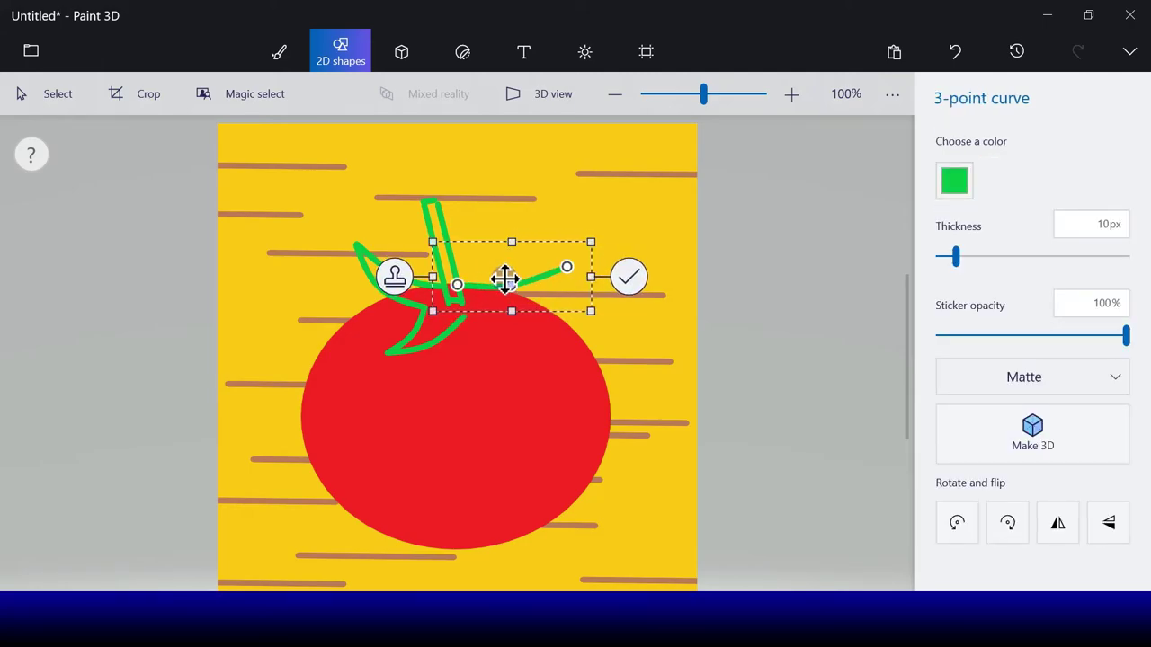
pyautogui.moveTo(589, 276); pyautogui.dragTo(579, 277)
pyautogui.click(617, 277)
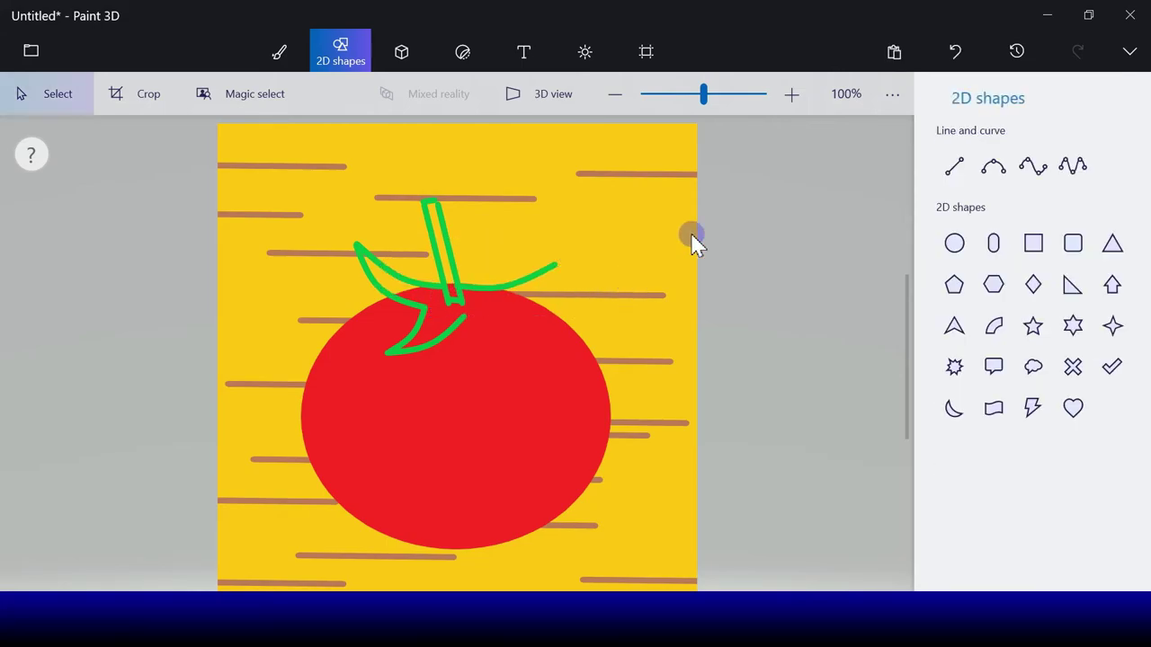
pyautogui.click(993, 165)
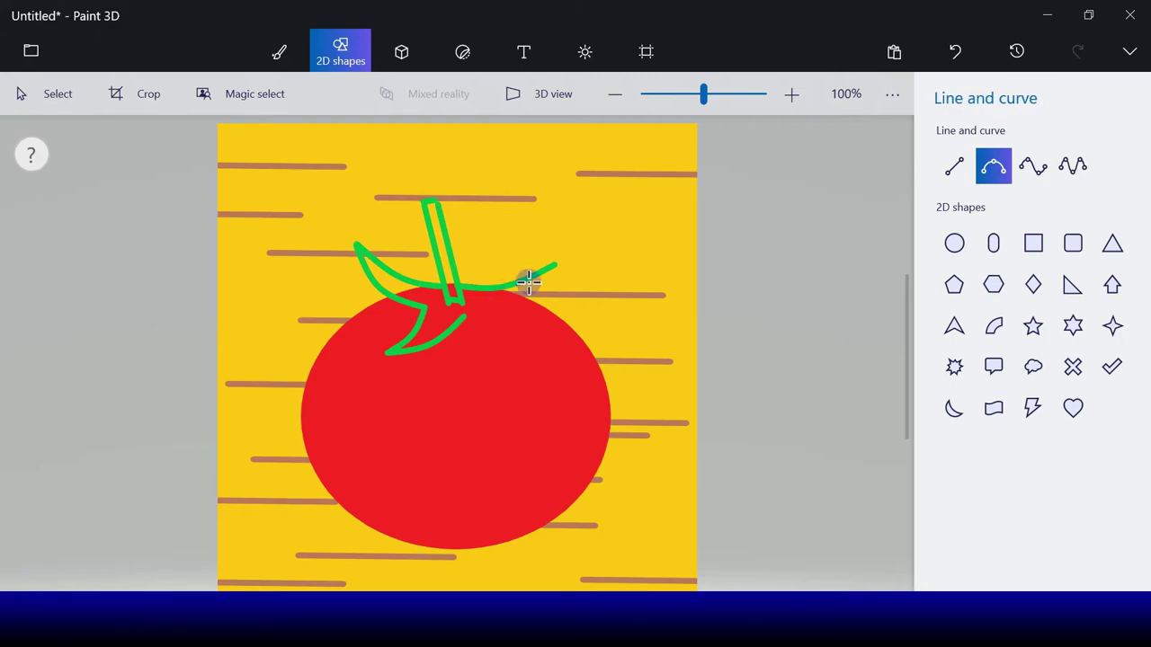
pyautogui.moveTo(557, 265); pyautogui.dragTo(496, 305)
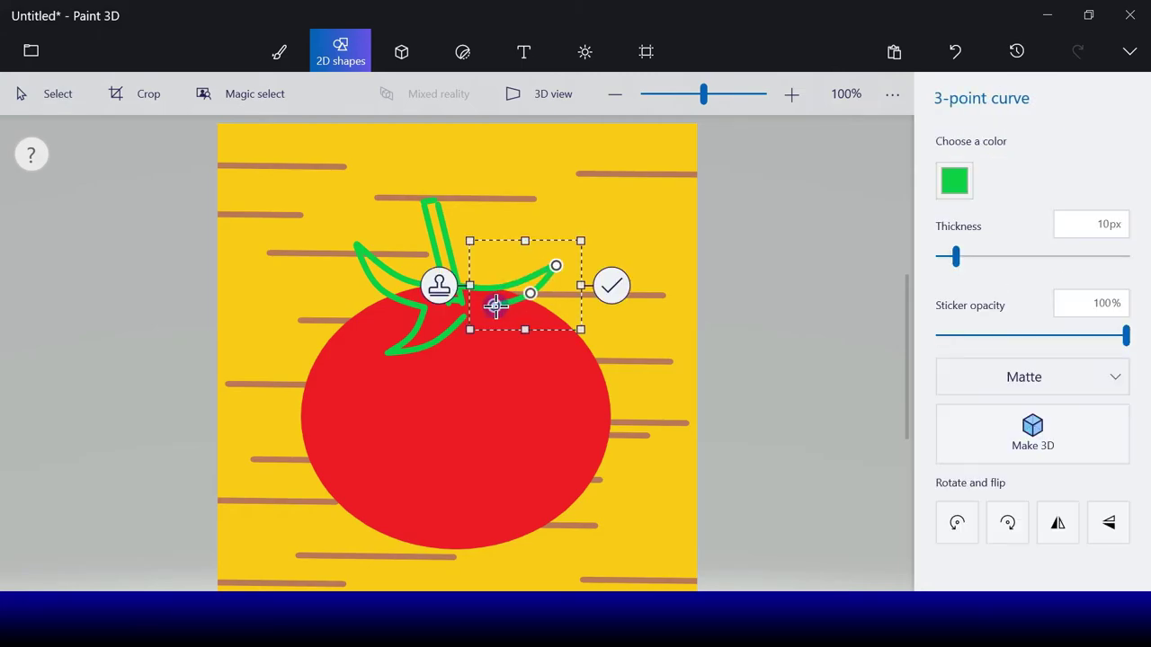
pyautogui.click(611, 285)
# Outline the lower-right sepal with two green 3-point curves, closing the sepal outline at the lower-left sepal beneath the stem.
pyautogui.click(995, 173)
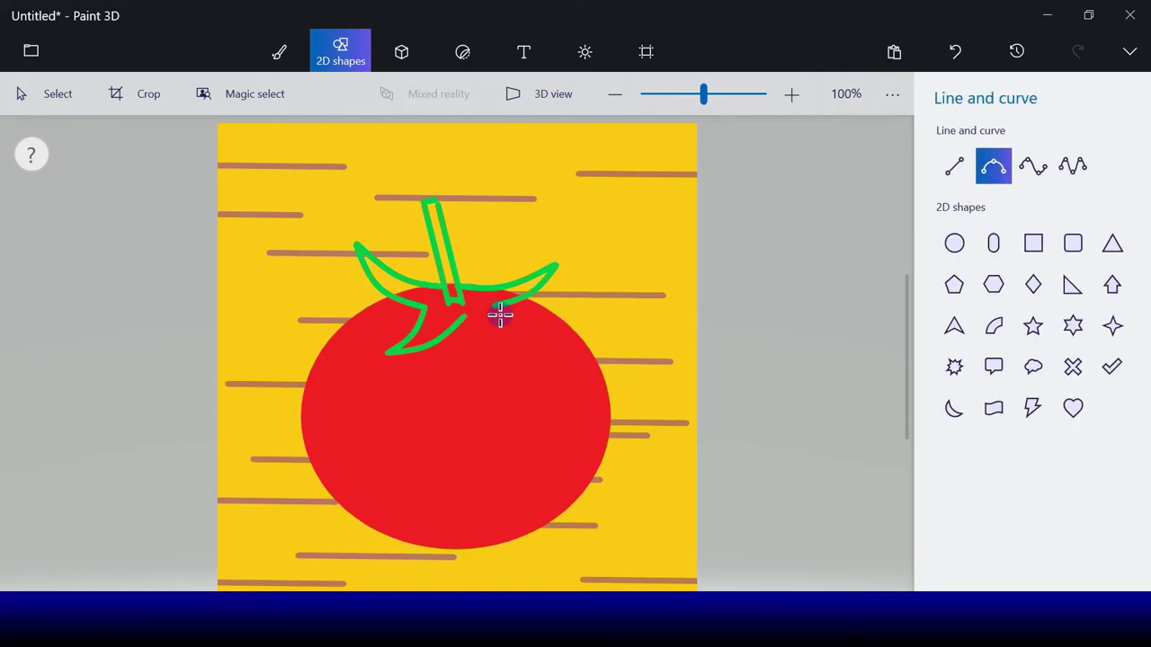
pyautogui.moveTo(494, 307)
pyautogui.mouseDown()
pyautogui.moveTo(544, 326)
pyautogui.moveTo(519, 310)
pyautogui.moveTo(510, 319)
pyautogui.mouseUp()
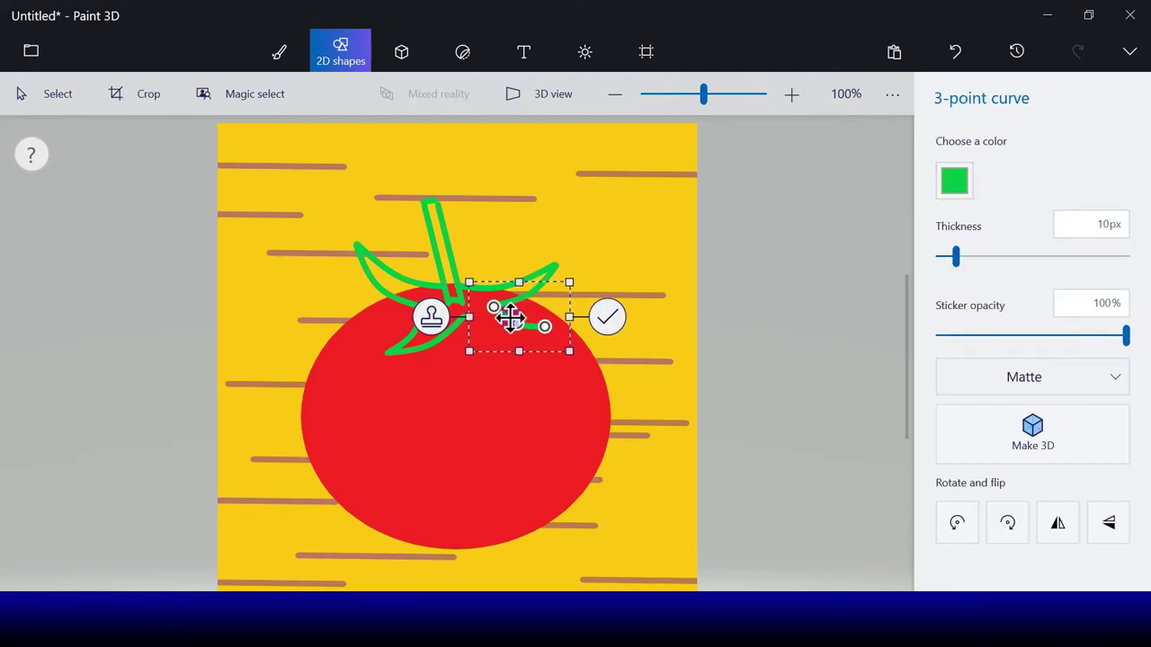
pyautogui.click(607, 316)
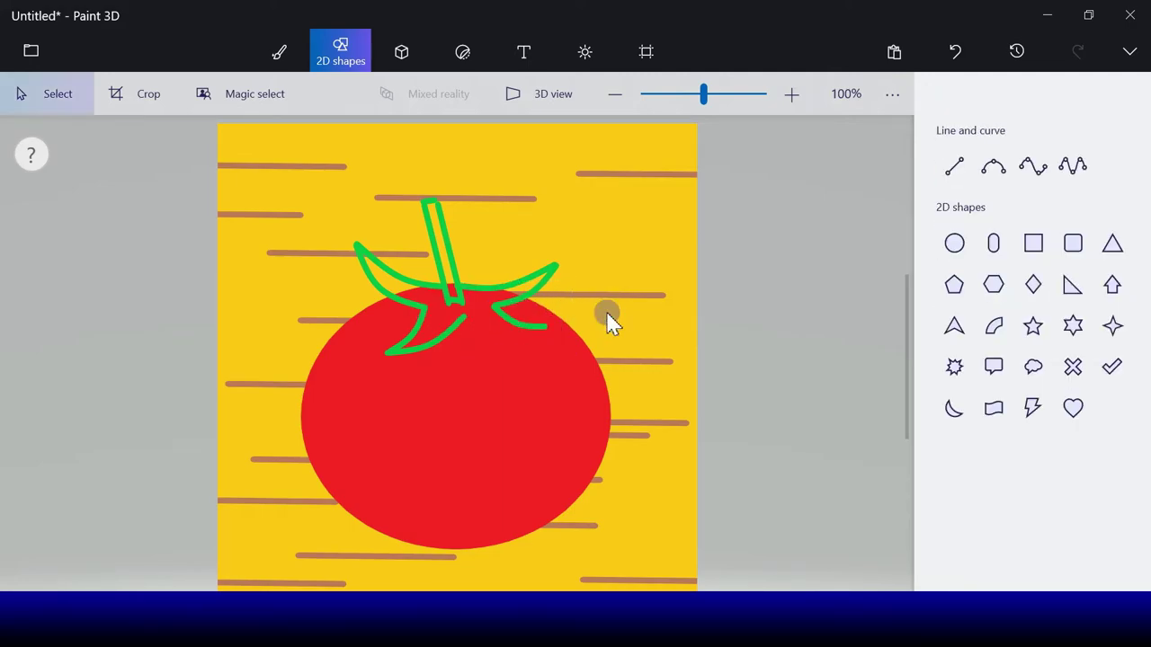
pyautogui.click(993, 166)
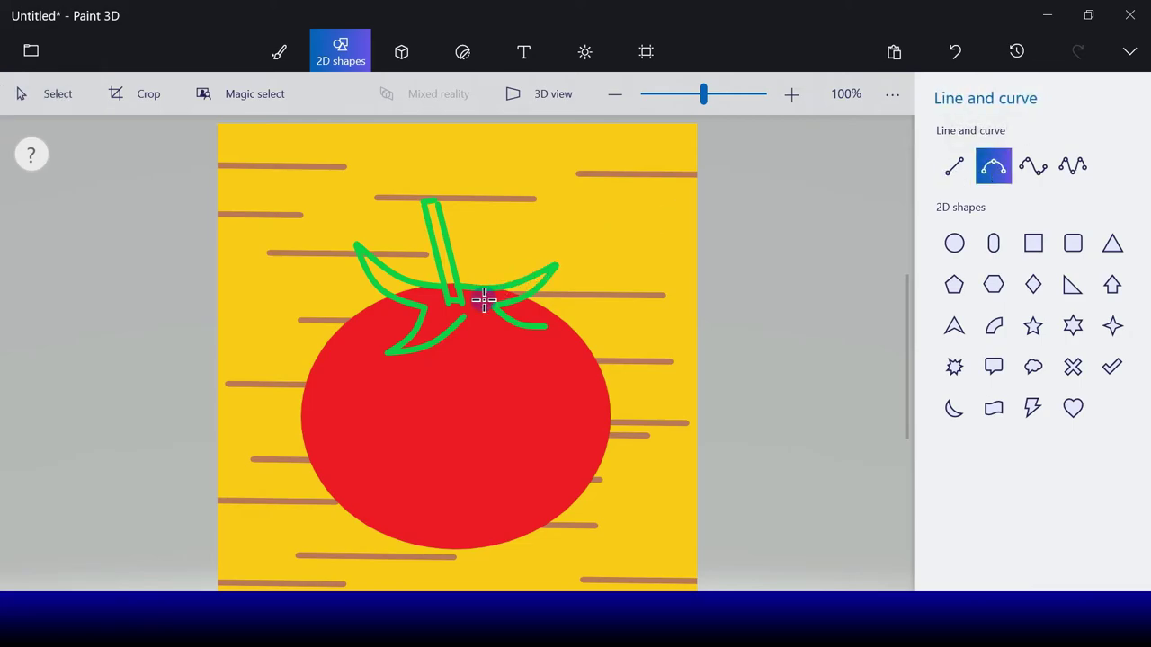
pyautogui.moveTo(456, 324); pyautogui.dragTo(490, 331)
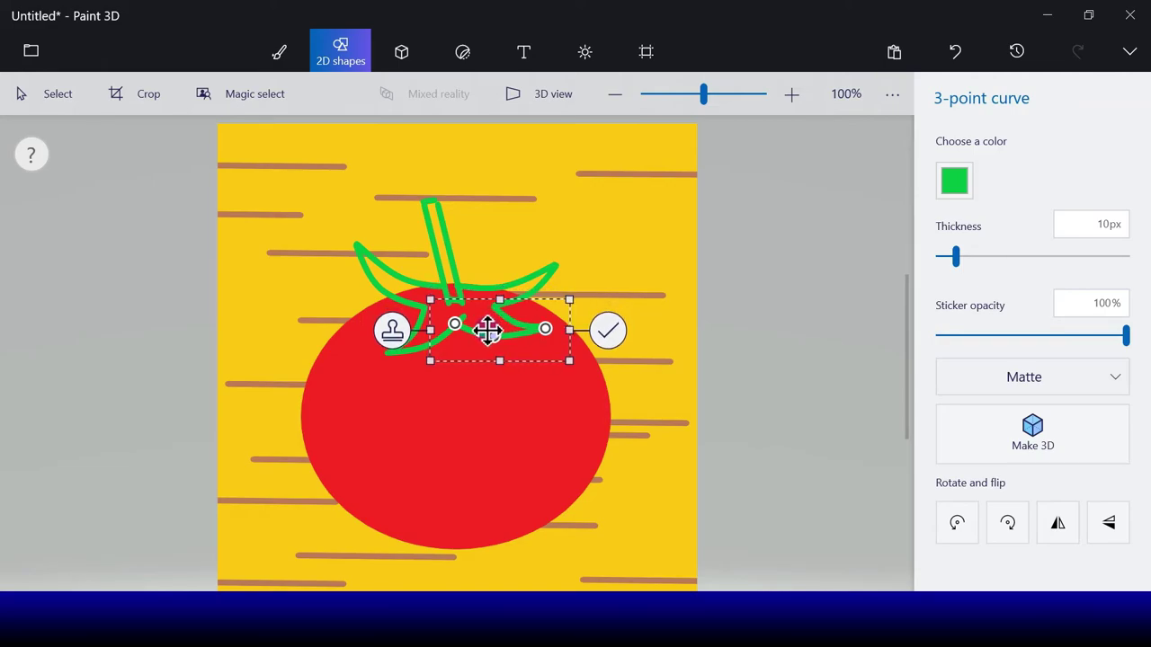
pyautogui.click(608, 333)
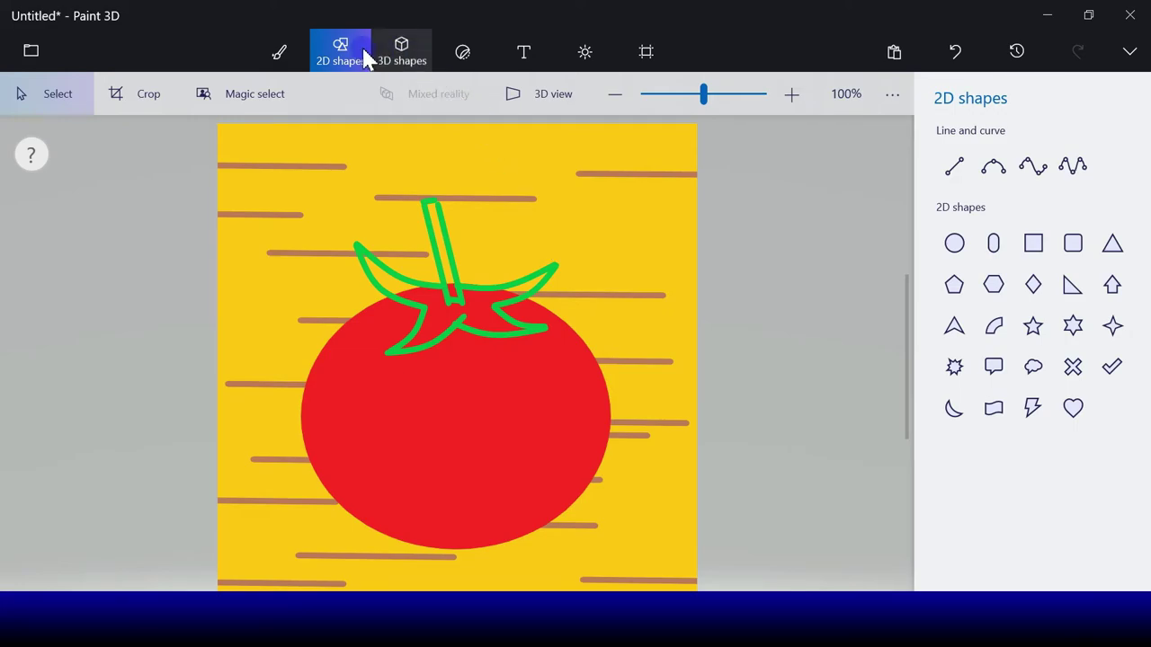
# Fill the inside of the stem and all four sepals with the palette's Green.
pyautogui.click(276, 54)
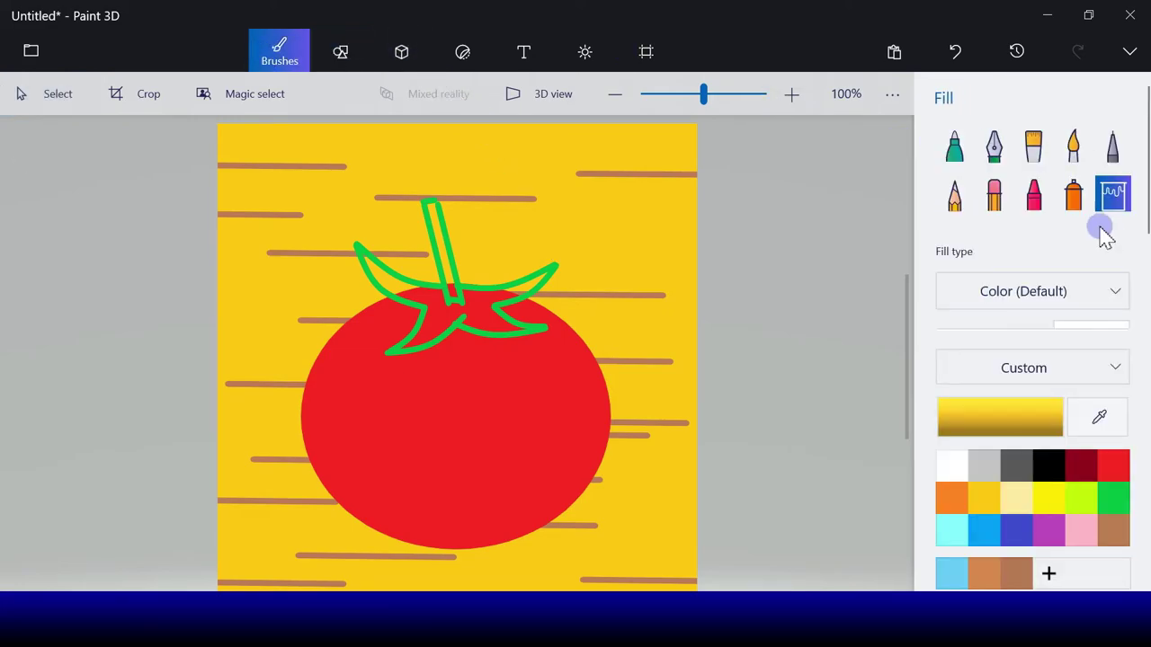
pyautogui.click(1115, 497)
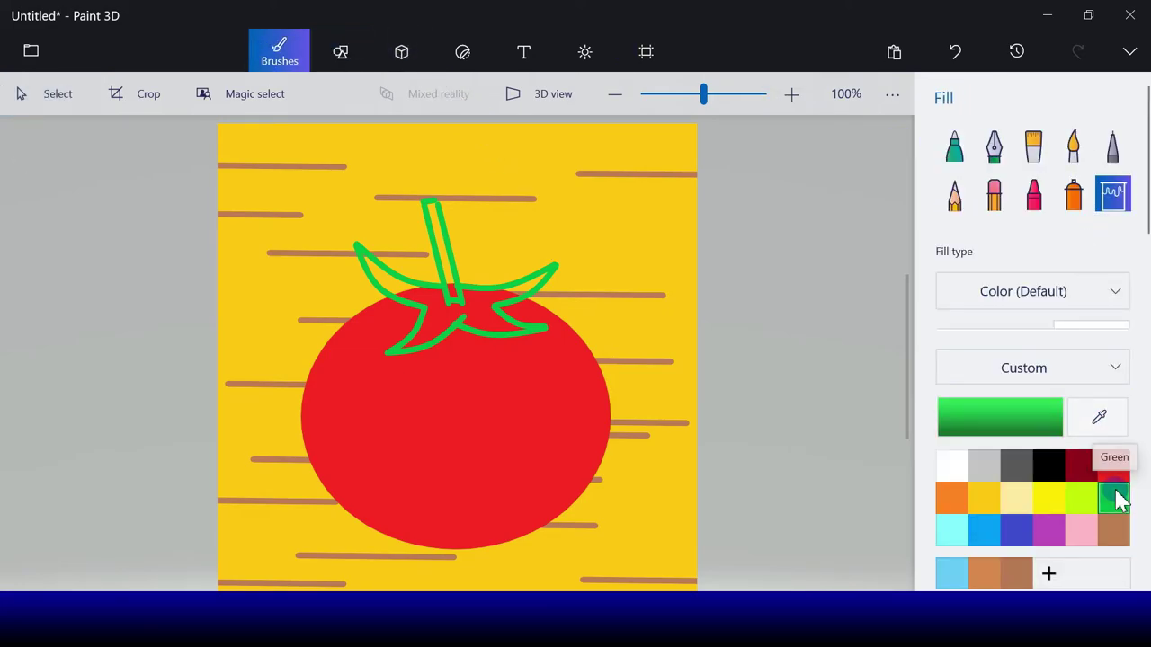
pyautogui.click(441, 309)
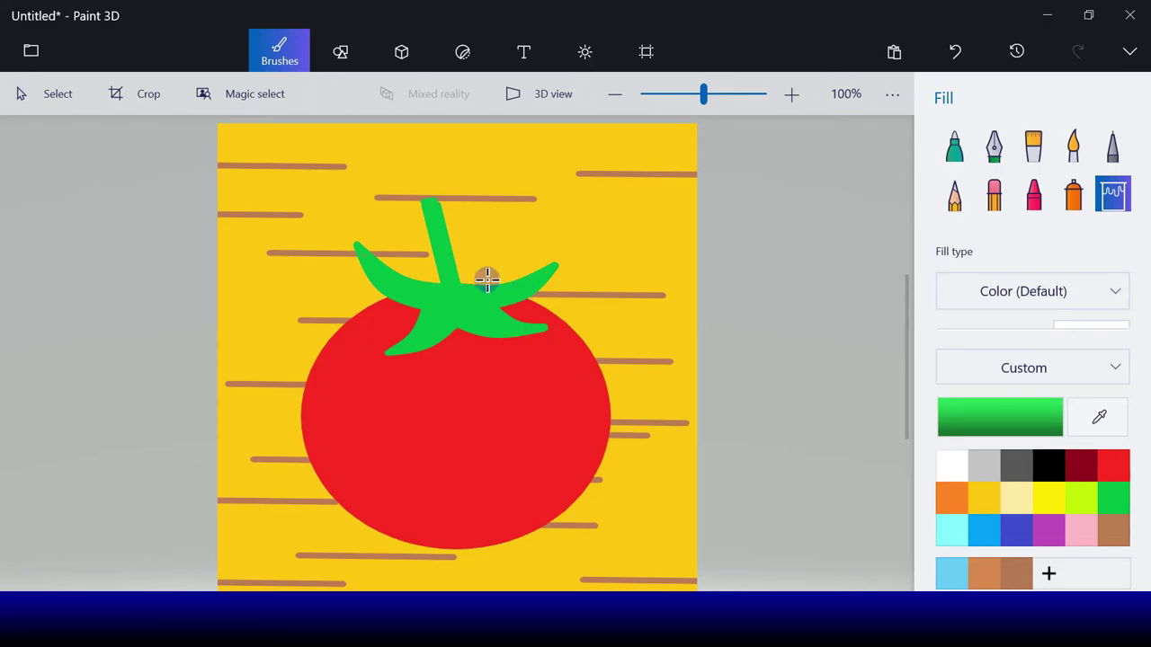
pyautogui.click(364, 258)
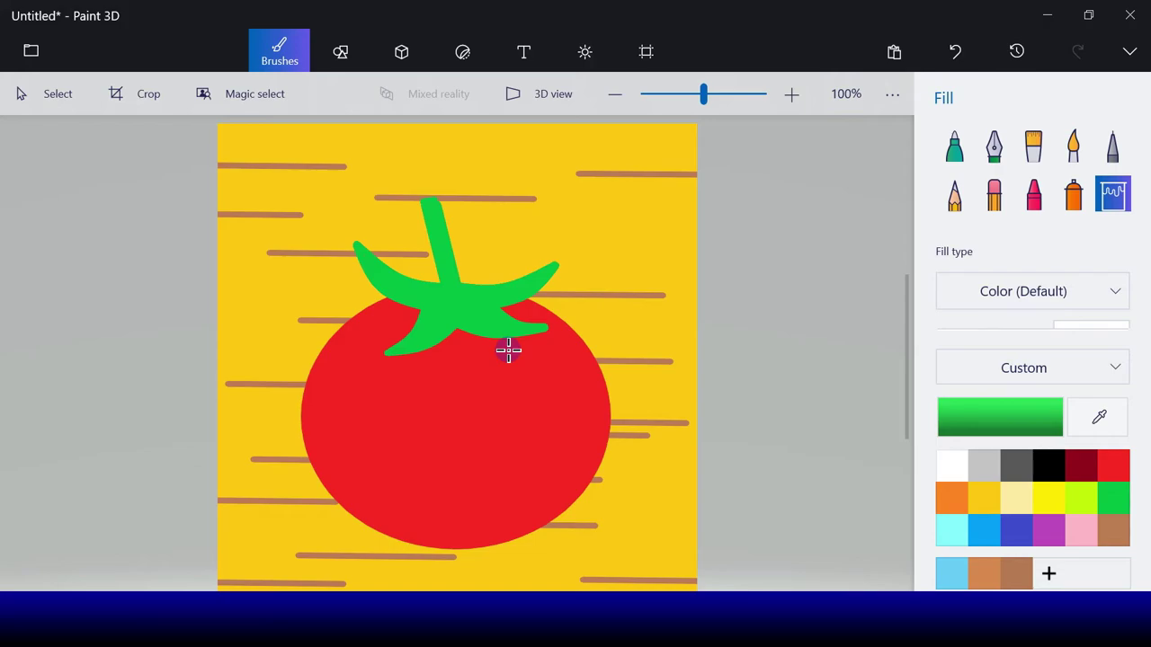
# Draw a circle for the left eye on the left half of the tomato, below the sepals.
pyautogui.click(333, 63)
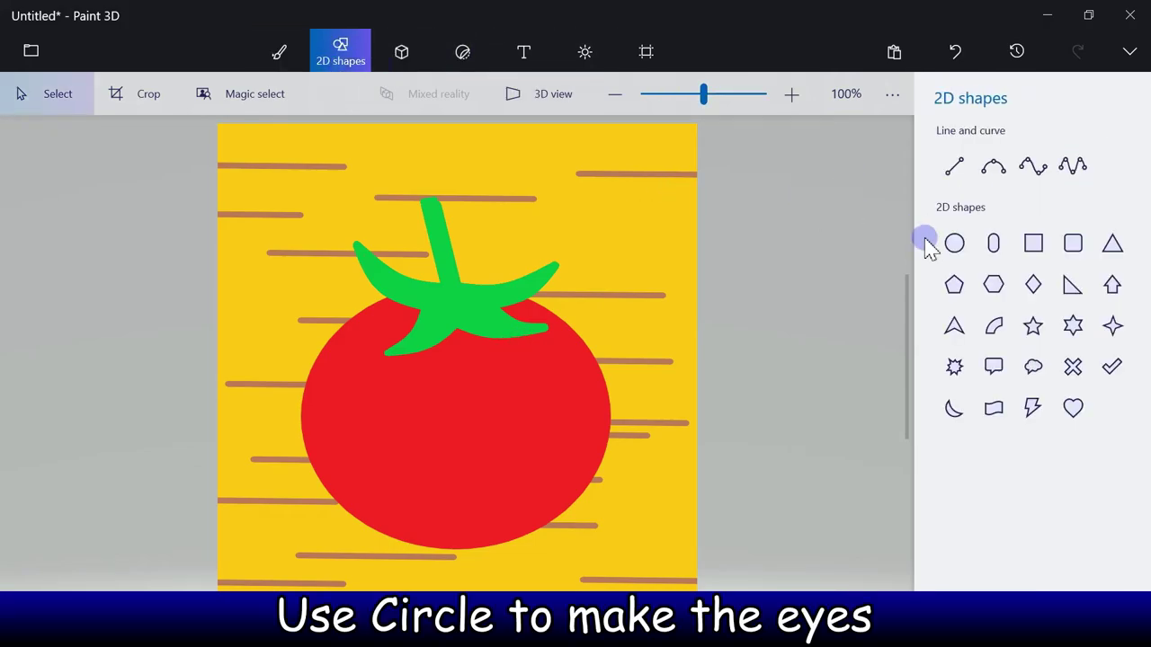
pyautogui.click(953, 244)
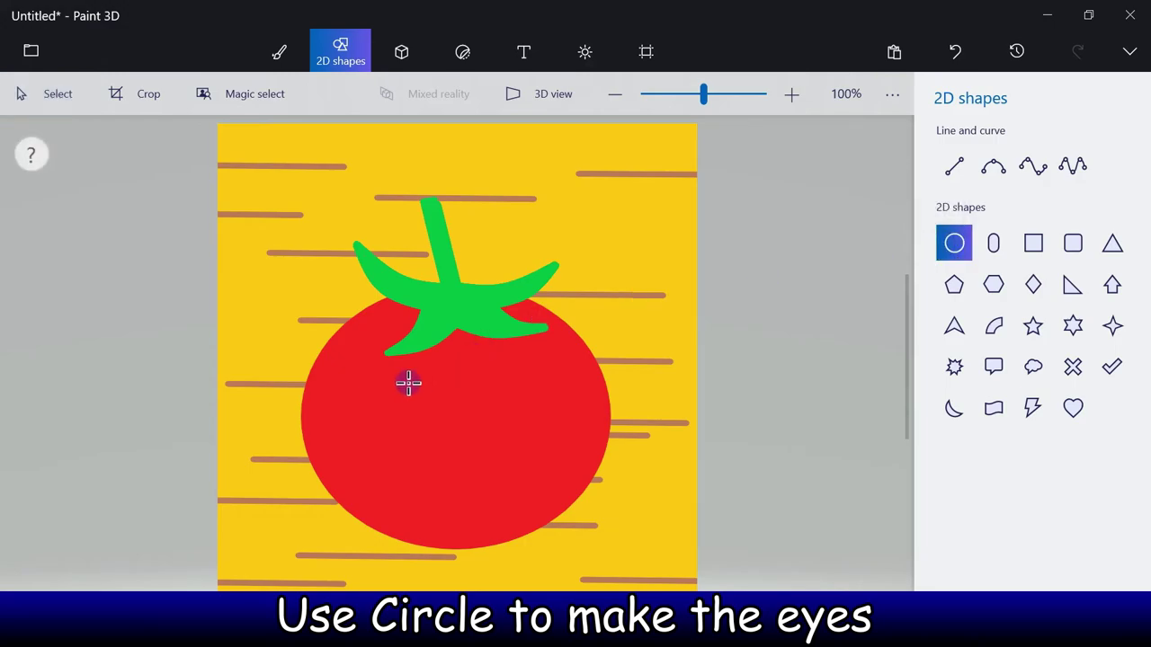
pyautogui.moveTo(350, 384); pyautogui.dragTo(441, 468)
pyautogui.moveTo(400, 432)
pyautogui.mouseDown()
pyautogui.moveTo(383, 411)
pyautogui.moveTo(391, 419)
pyautogui.mouseUp()
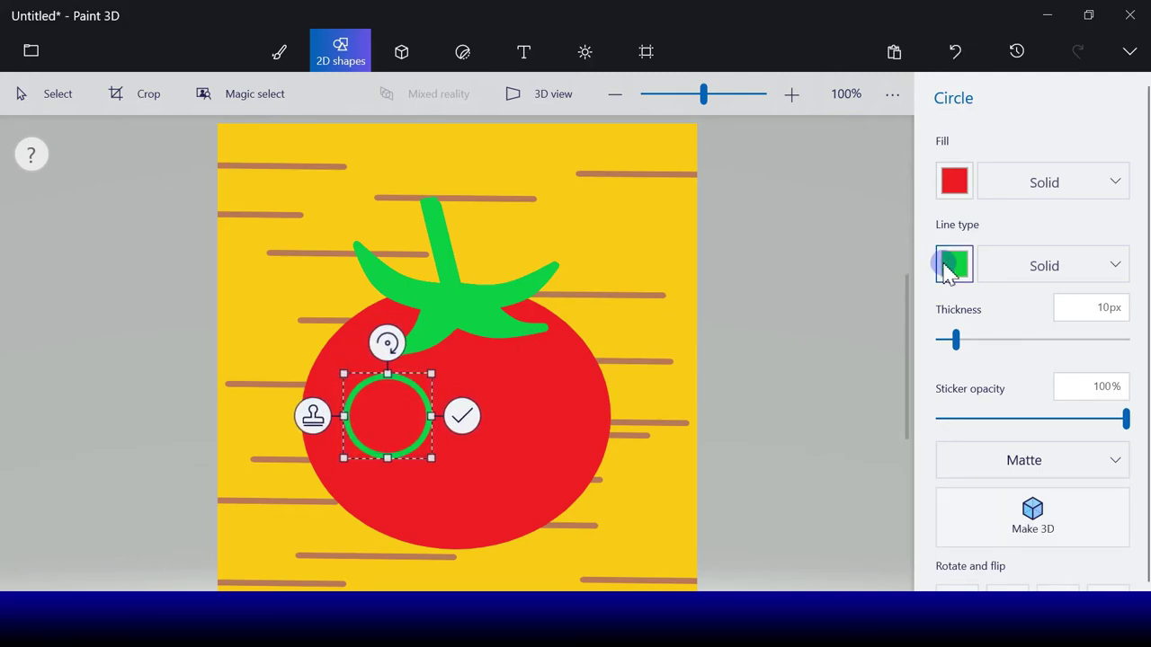
# Set the eye circle's outline and fill to black and place a duplicate level with it as the right eye.
pyautogui.click(950, 266)
pyautogui.click(973, 328)
pyautogui.click(962, 196)
pyautogui.click(971, 248)
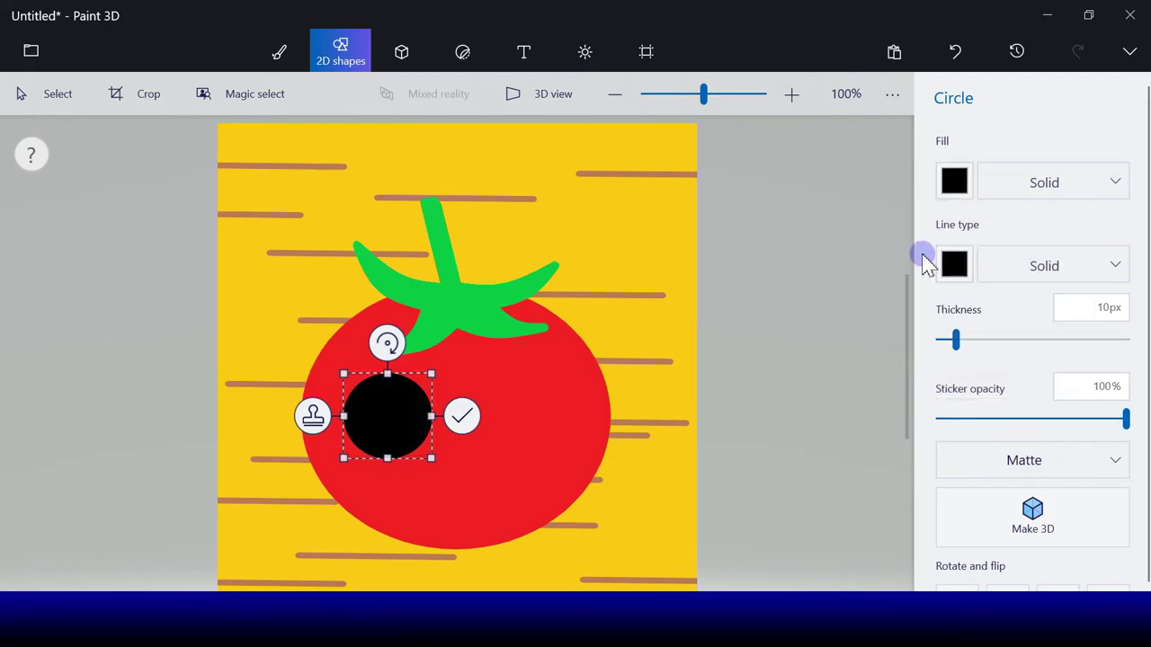
pyautogui.click(313, 417)
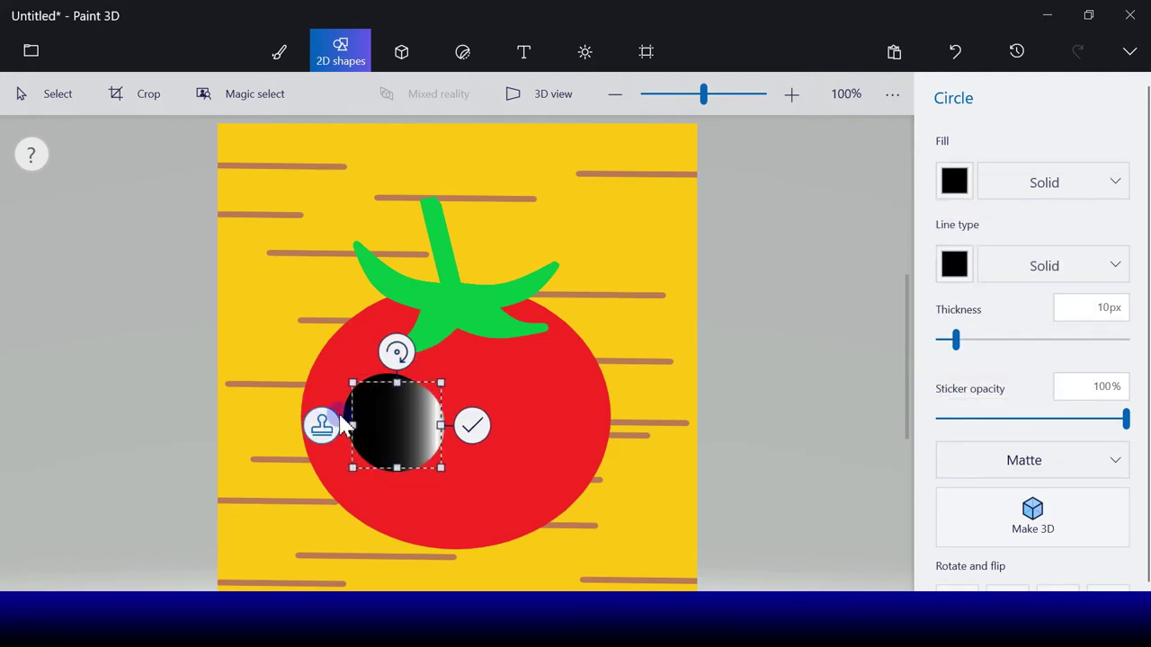
pyautogui.moveTo(398, 419); pyautogui.dragTo(530, 410)
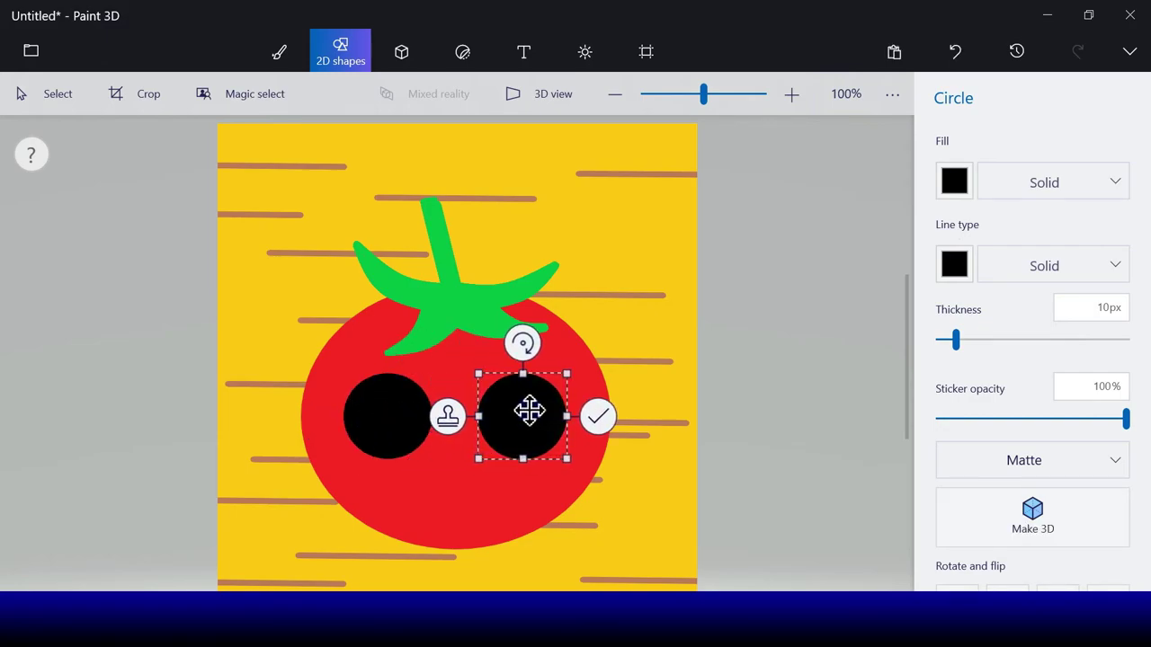
# Duplicate the right eye's circle once more and set the copy's outline and fill to white.
pyautogui.click(449, 427)
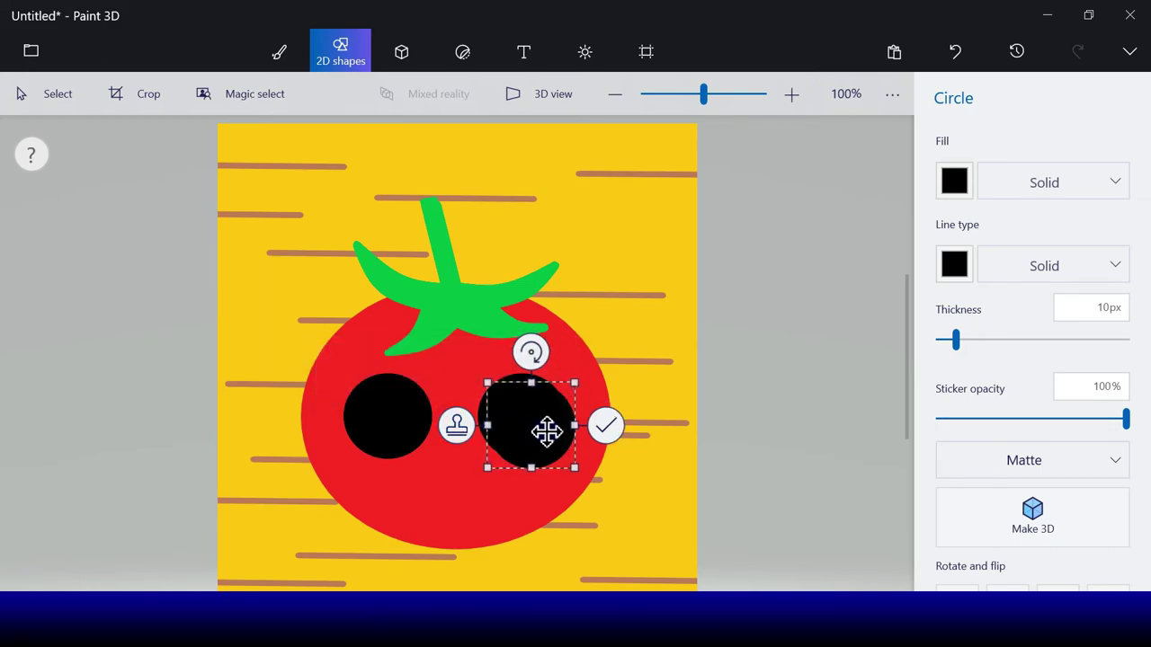
pyautogui.click(955, 264)
pyautogui.click(885, 333)
pyautogui.click(967, 183)
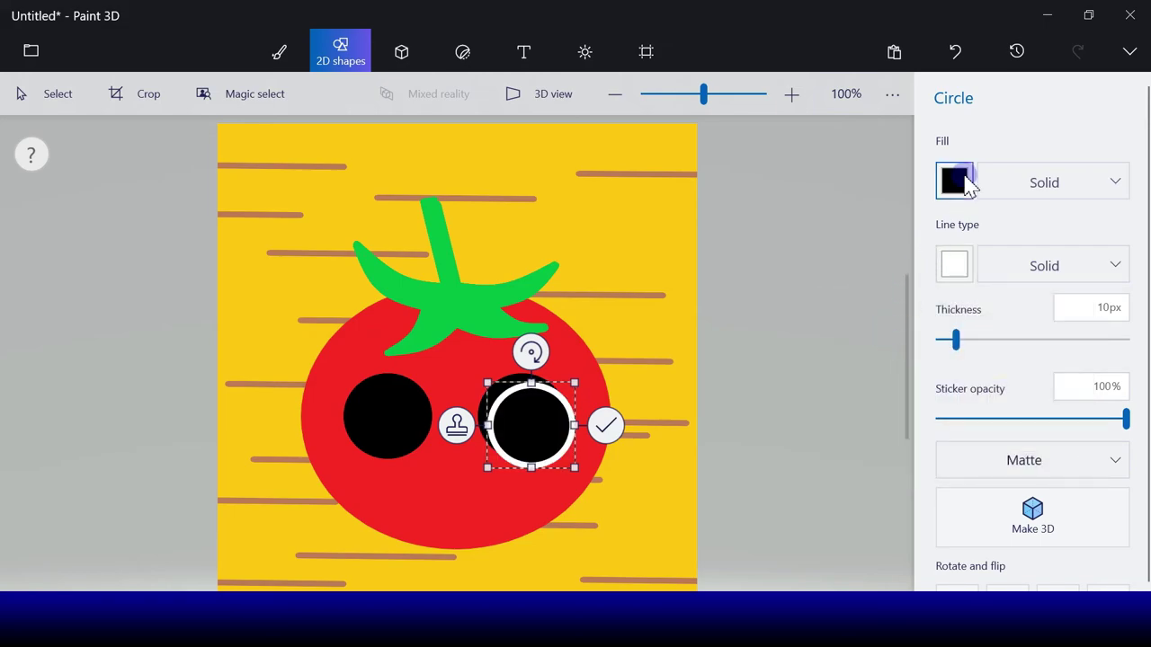
pyautogui.click(880, 249)
pyautogui.click(803, 268)
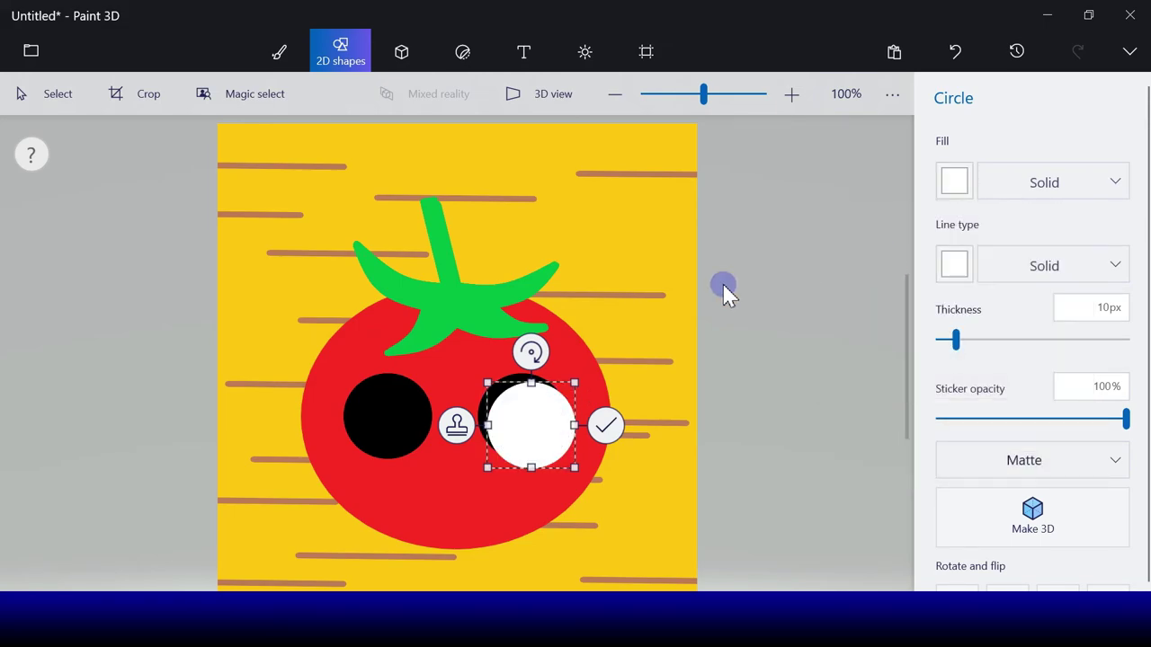
# Shrink the white circle into a highlight in the right eye's upper-right part and place a duplicate at the same spot in the left eye.
pyautogui.moveTo(575, 464); pyautogui.dragTo(541, 397)
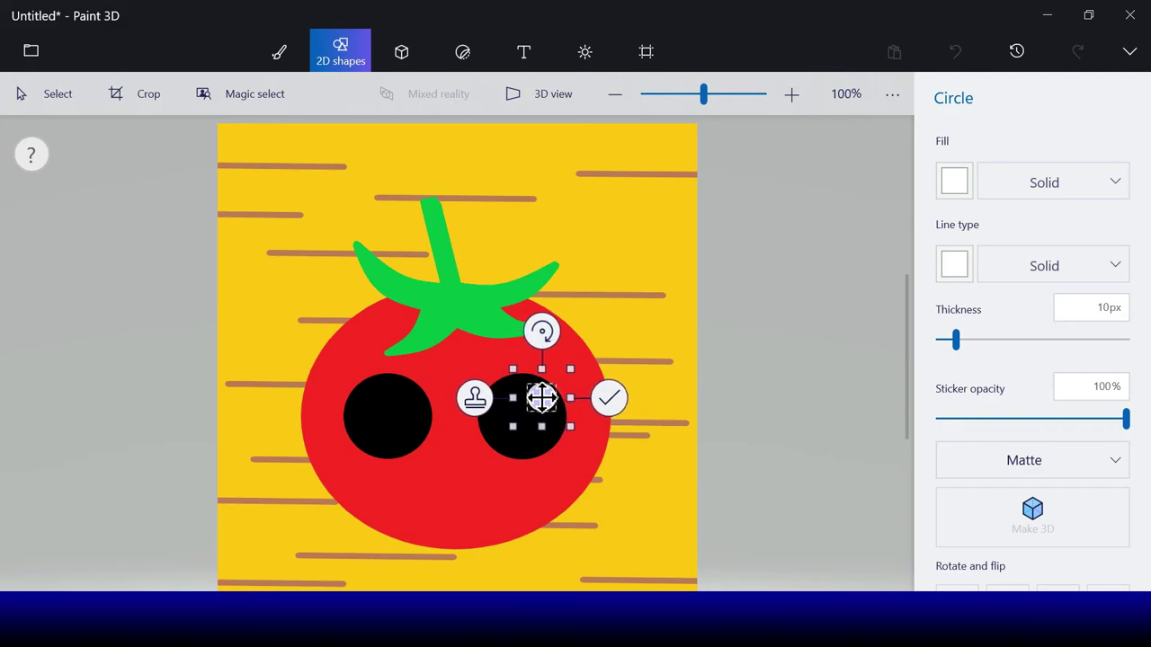
pyautogui.click(486, 403)
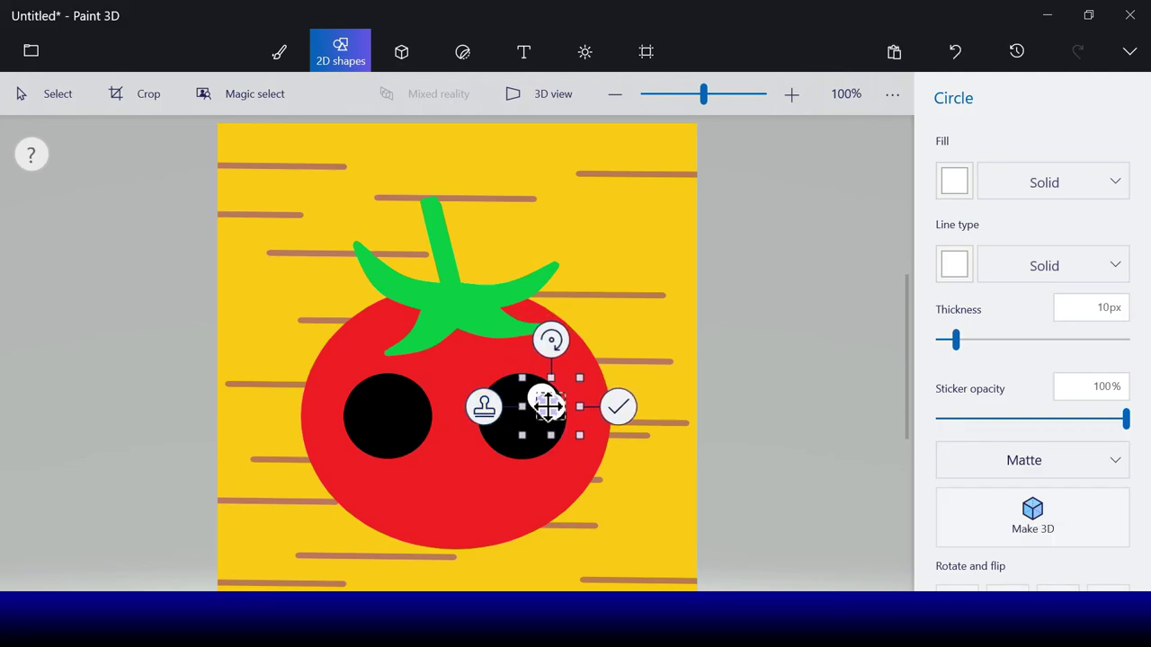
pyautogui.moveTo(549, 407); pyautogui.dragTo(407, 399)
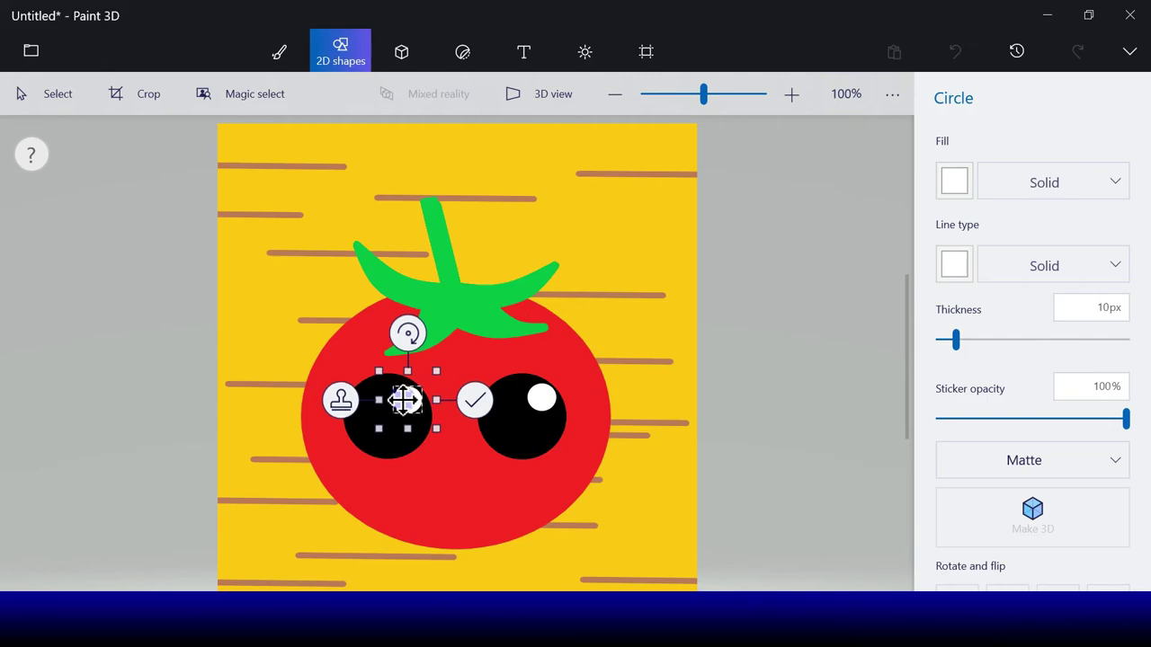
# Add a smaller white highlight at the lower left of each eye from a shrunken duplicate of the large highlight.
pyautogui.click(344, 403)
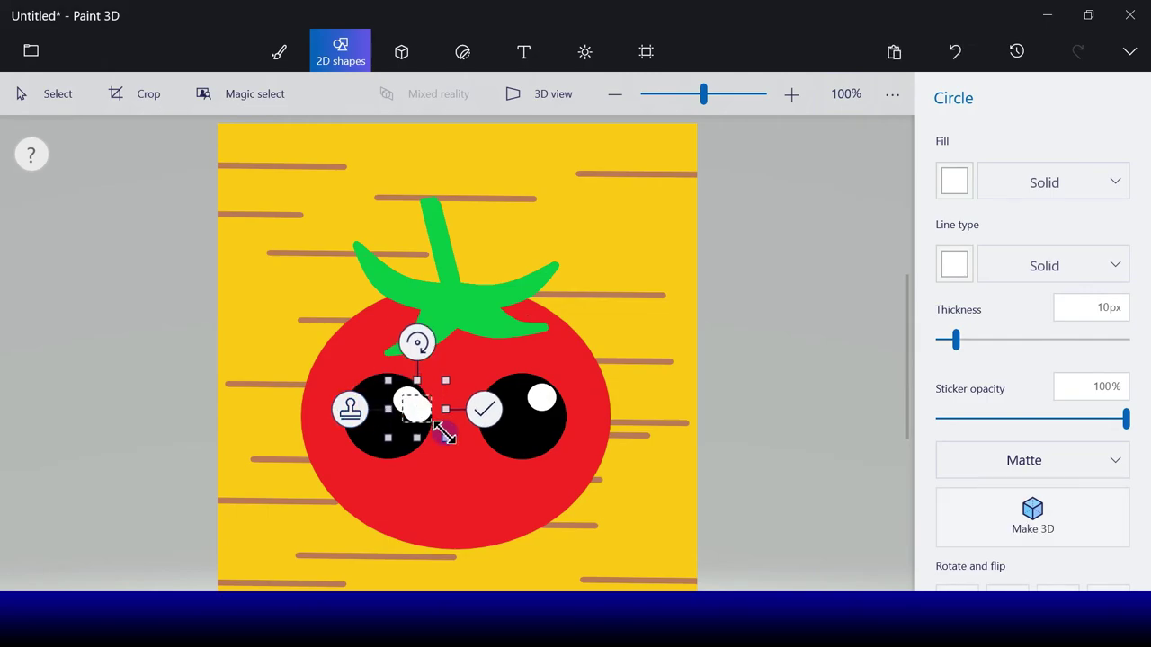
pyautogui.moveTo(442, 432); pyautogui.dragTo(504, 429)
pyautogui.click(288, 437)
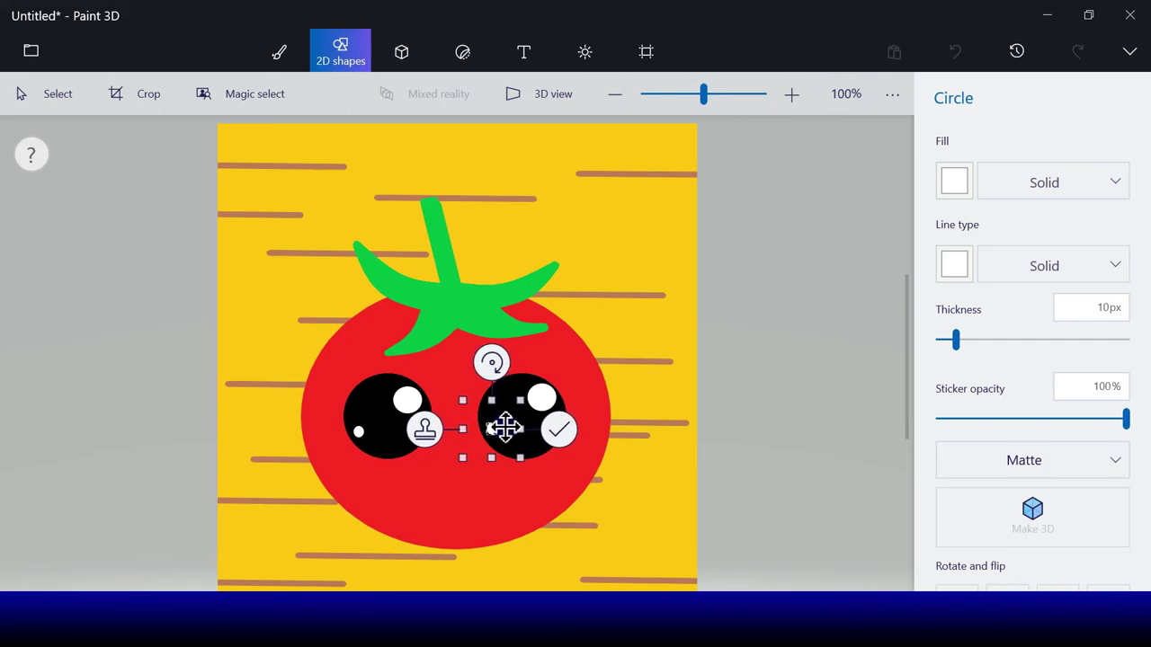
pyautogui.click(566, 436)
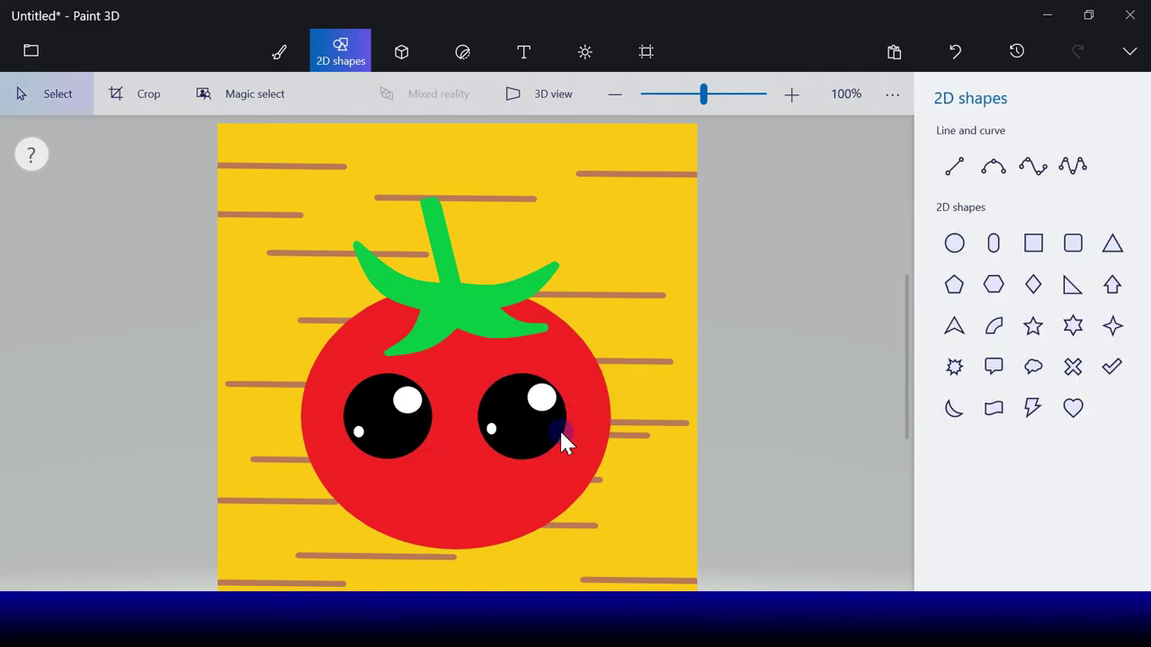
# Draw a small circle with Rose outline and fill as the left cheek and place a duplicate below the right eye.
pyautogui.click(951, 246)
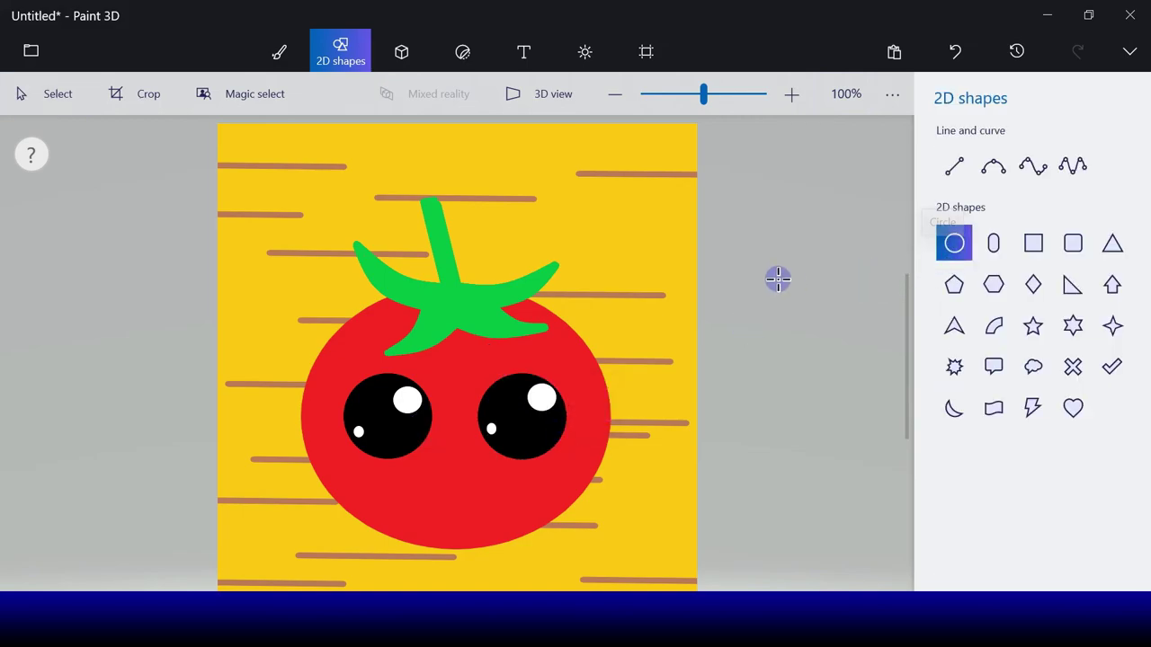
pyautogui.moveTo(345, 496); pyautogui.dragTo(347, 472)
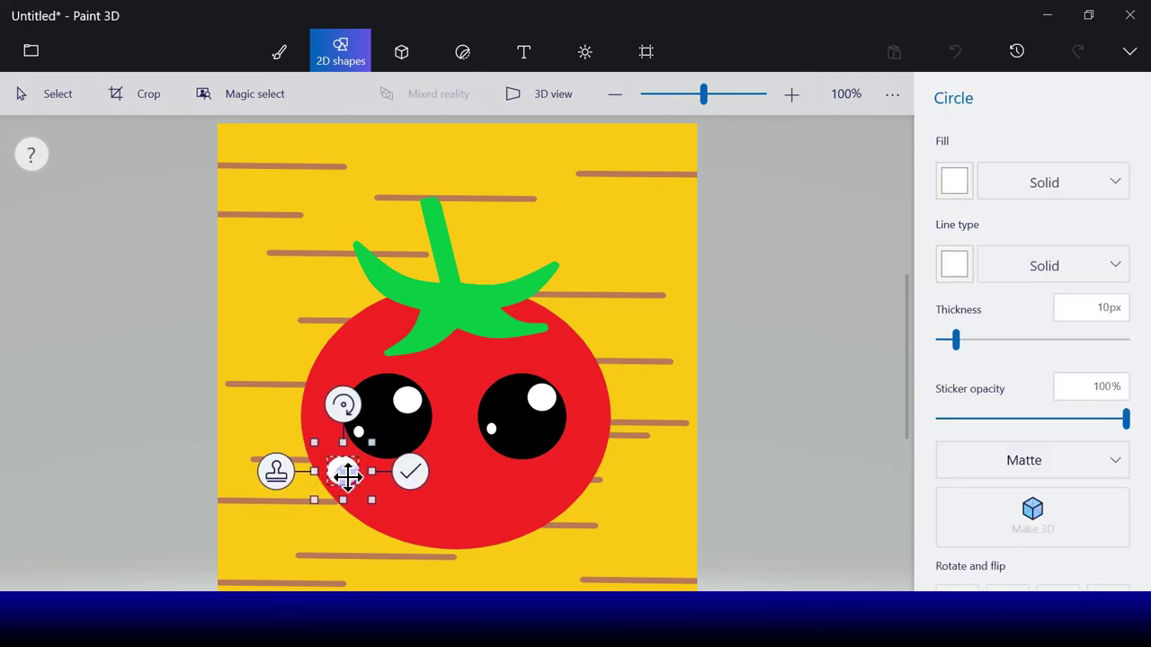
pyautogui.click(953, 265)
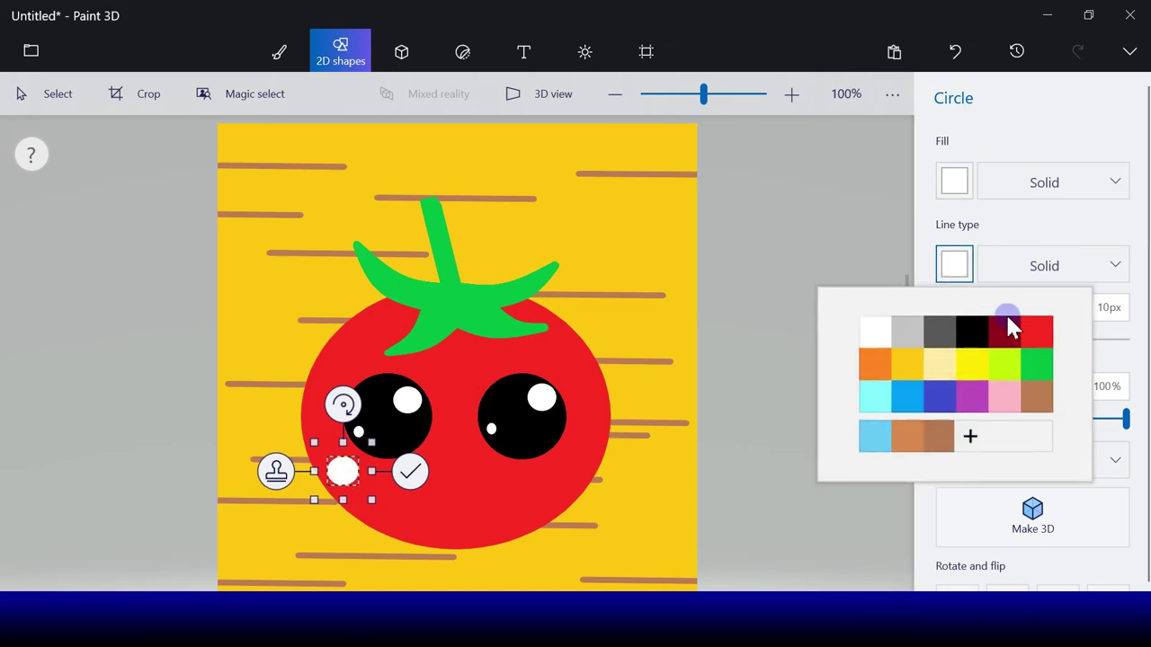
pyautogui.click(1008, 399)
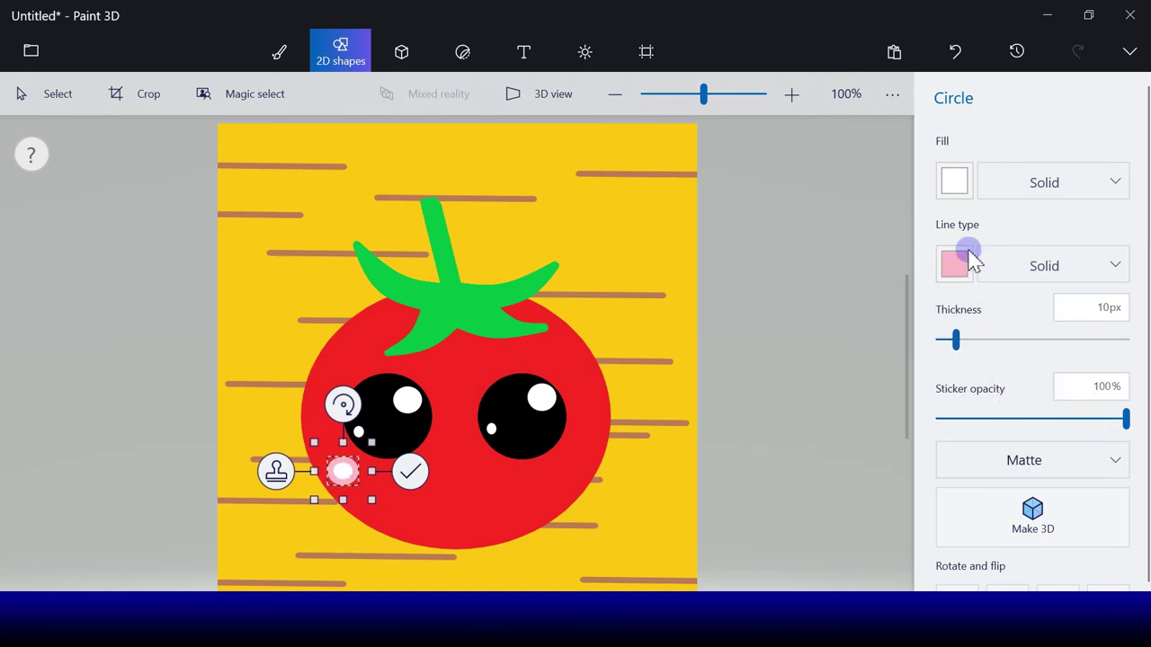
pyautogui.click(963, 196)
pyautogui.click(999, 324)
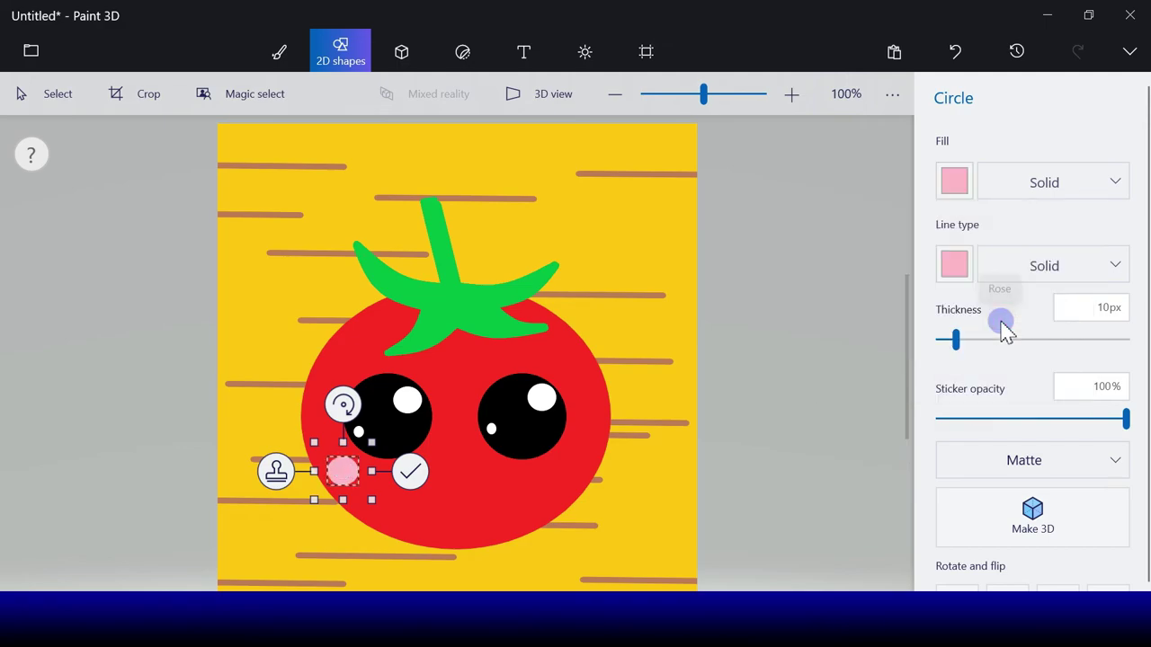
pyautogui.moveTo(341, 475); pyautogui.dragTo(564, 469)
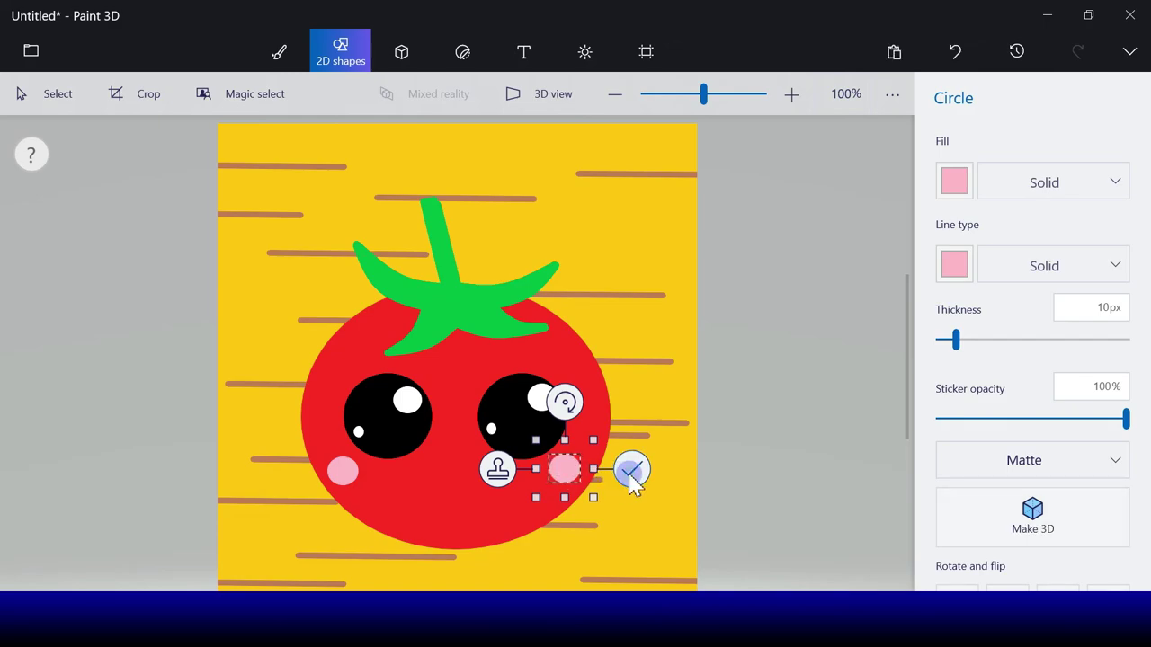
pyautogui.click(631, 477)
# Draw a short black 3-point curve, 20px thick, between the cheeks and bend its middle downward into a smiling mouth.
pyautogui.click(987, 176)
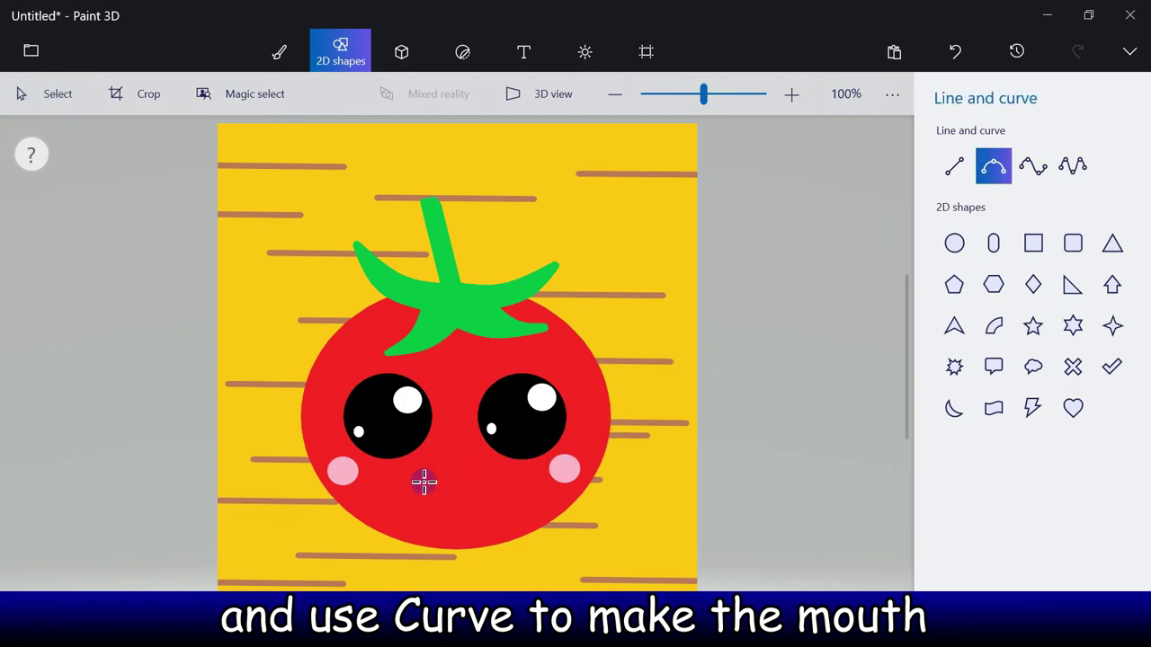
pyautogui.moveTo(436, 462); pyautogui.dragTo(472, 466)
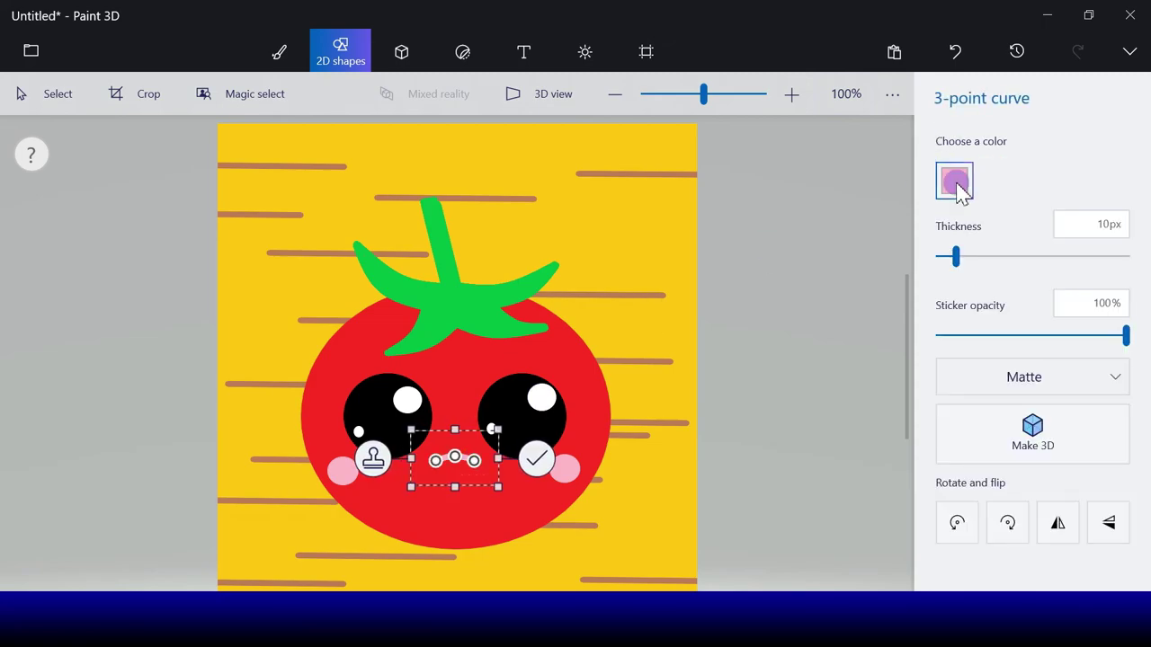
pyautogui.click(956, 183)
pyautogui.click(969, 244)
pyautogui.moveTo(958, 259); pyautogui.dragTo(974, 258)
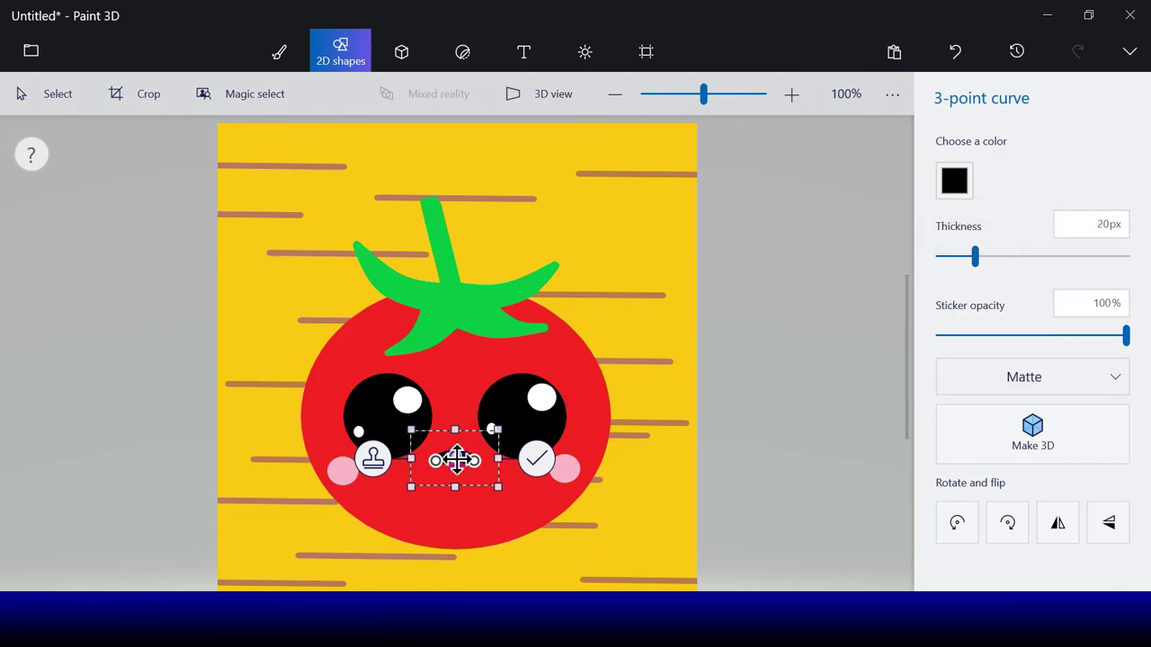
pyautogui.moveTo(456, 459); pyautogui.dragTo(454, 471)
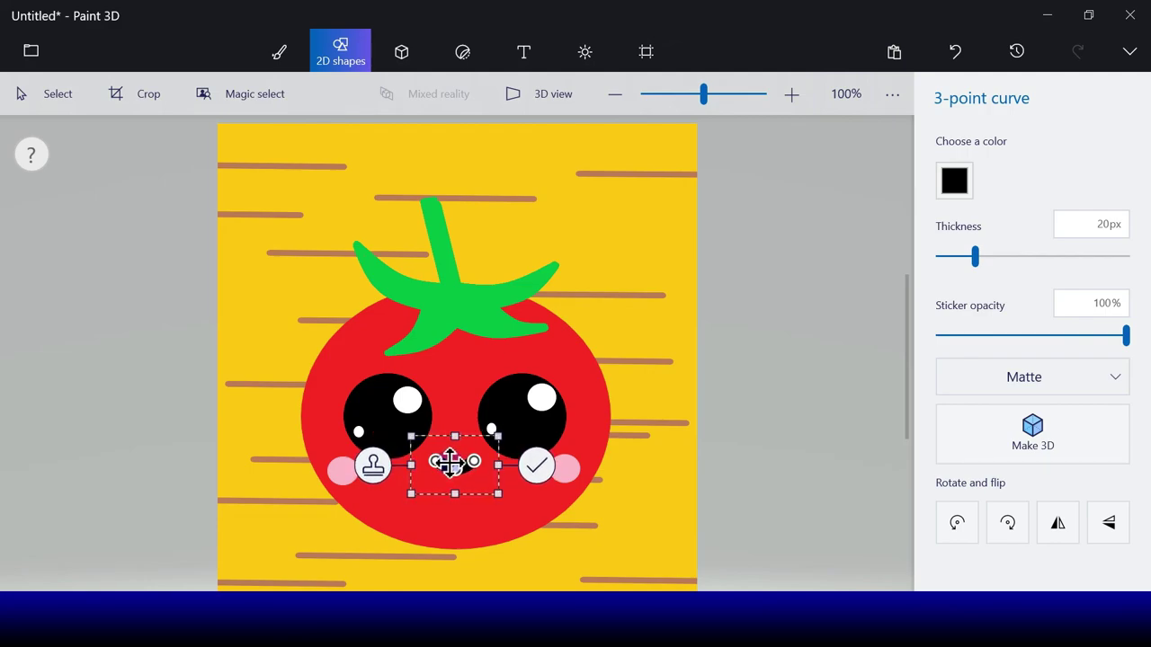
pyautogui.click(543, 469)
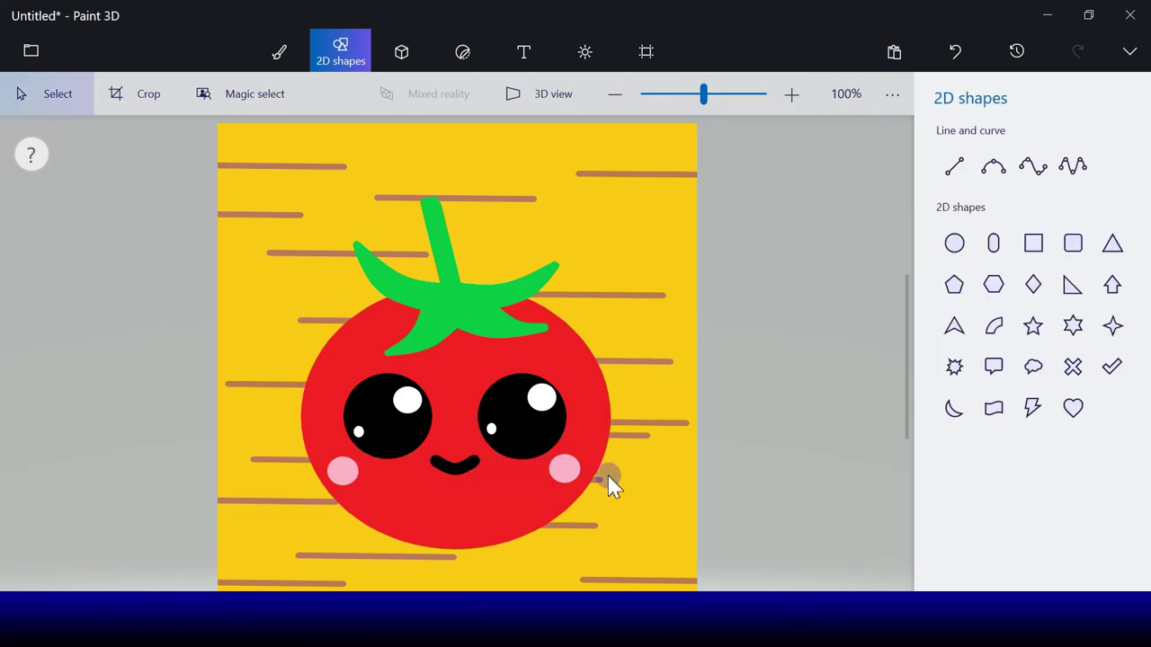